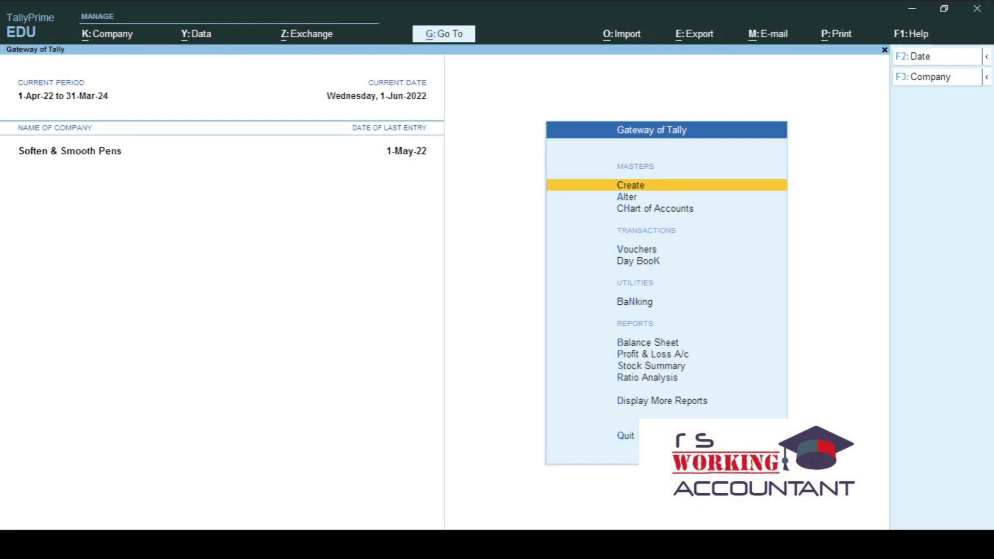
Step: Open the company's Balance Sheet report
{"action": "key", "text": "Down"}
{"action": "key", "text": "Down"}
{"action": "key", "text": "Down"}
{"action": "key", "text": "Down"}
{"action": "key", "text": "Down"}
{"action": "key", "text": "Down"}
{"action": "key", "text": "Down"}
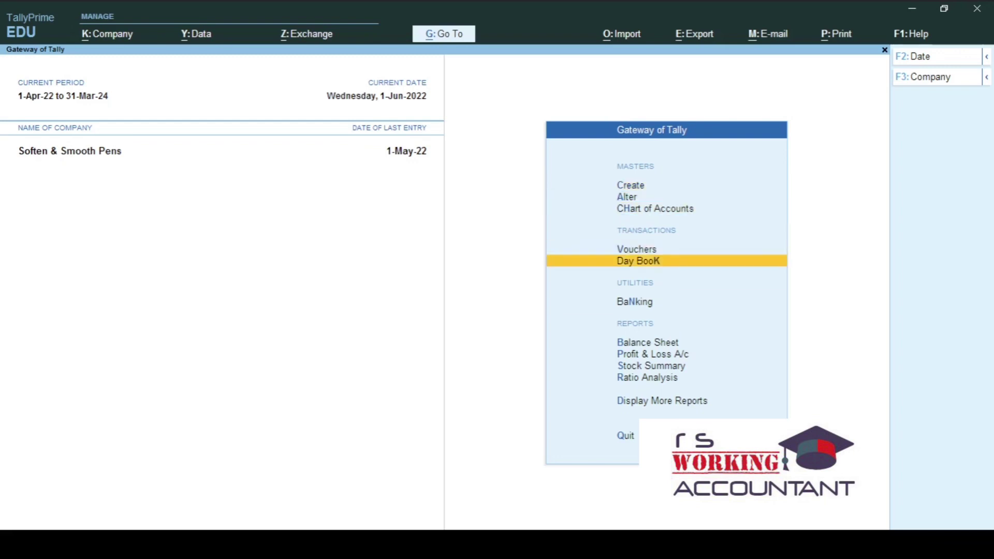
{"action": "key", "text": "Up"}
{"action": "key", "text": "Return"}
Step: Drill down from Current Liabilities to the Duties & Taxes group summary
{"action": "key", "text": "Down"}
{"action": "key", "text": "Down"}
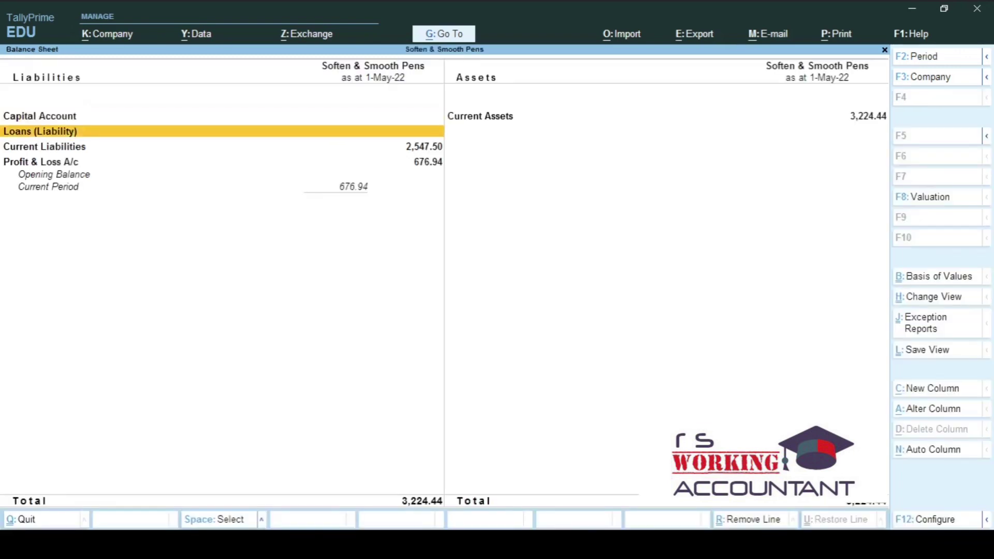
{"action": "key", "text": "Return"}
{"action": "key", "text": "Return"}
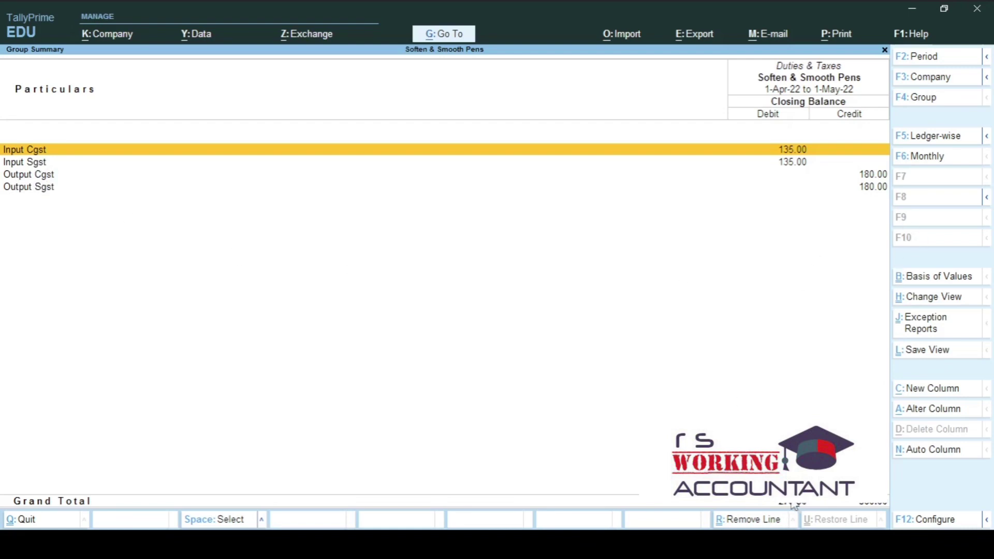
Step: Examine the May purchase voucher behind the Input Cgst ledger and return to the Duties & Taxes summary
{"action": "key", "text": "Return"}
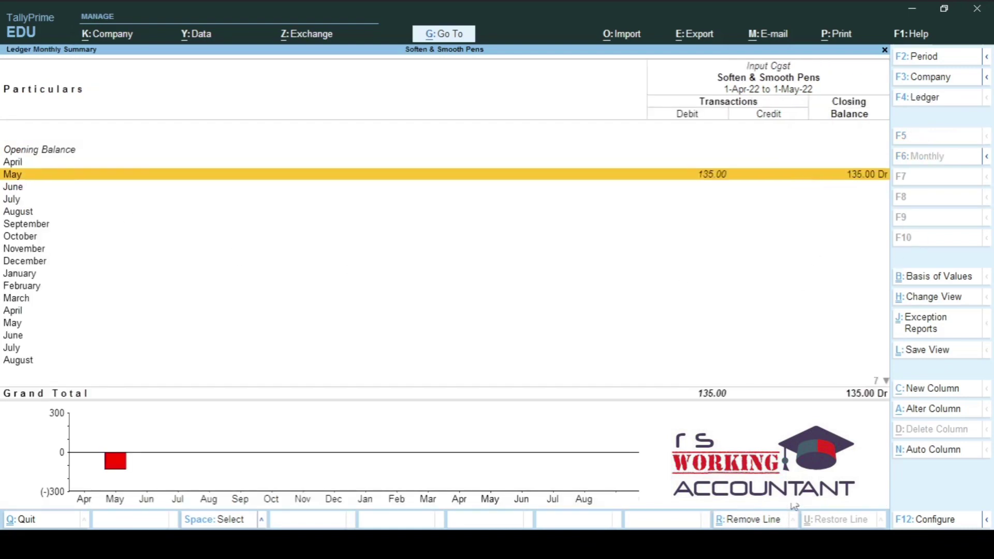
{"action": "key", "text": "Return"}
{"action": "key", "text": "Return"}
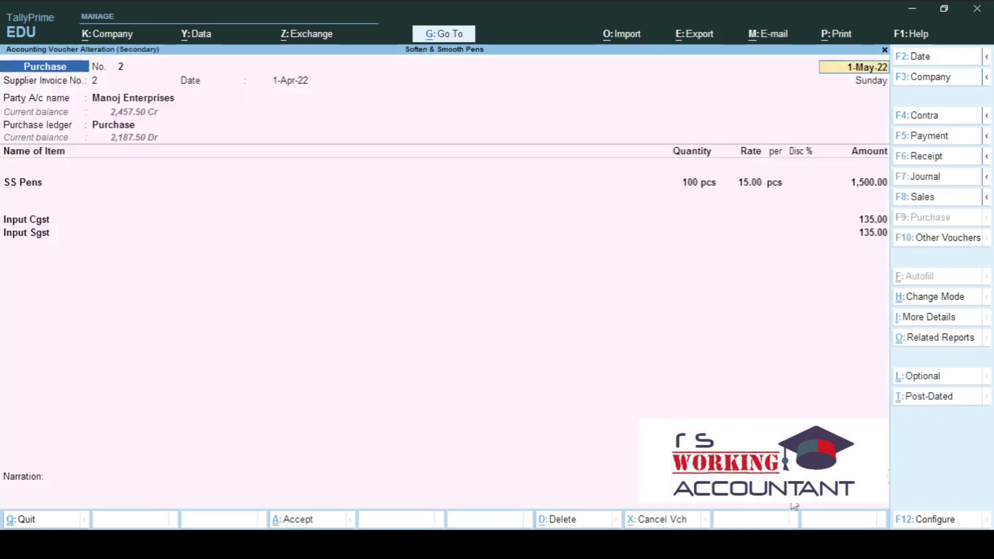
{"action": "key", "text": "BackSpace"}
{"action": "key", "text": "Escape"}
{"action": "key", "text": "Escape"}
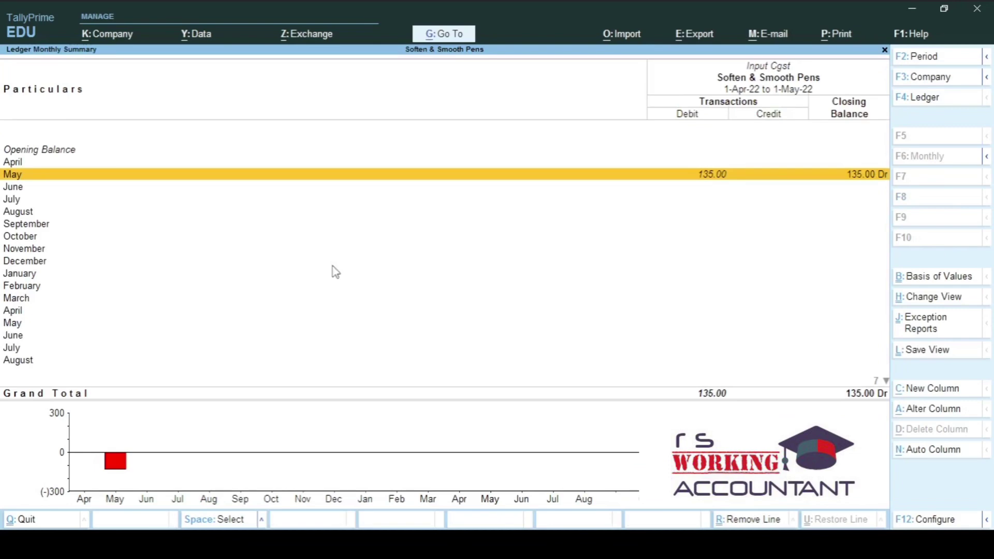
{"action": "key", "text": "Escape"}
Step: Examine the May sales voucher behind the Output Cgst ledger and return to the Duties & Taxes summary
{"action": "key", "text": "Down"}
{"action": "key", "text": "Down"}
{"action": "key", "text": "Return"}
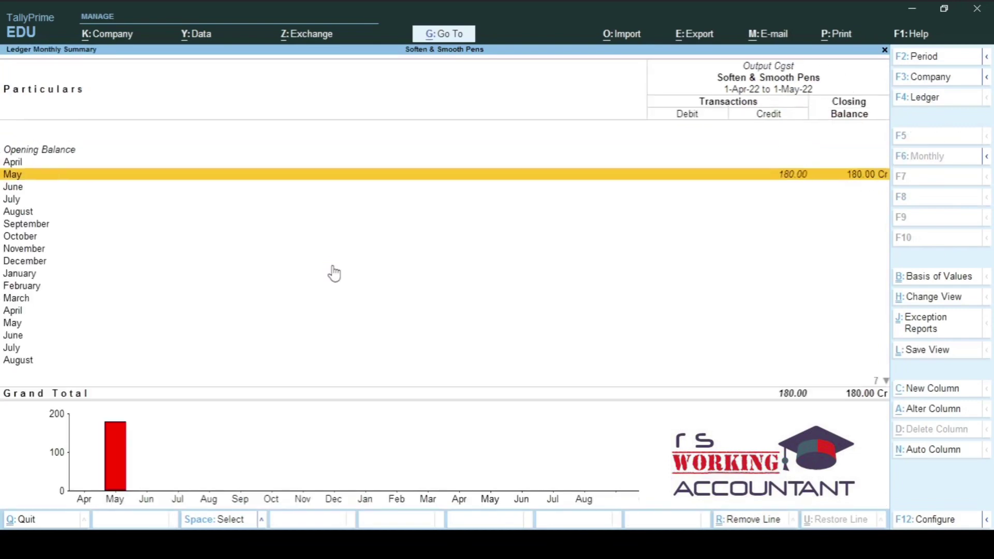
{"action": "key", "text": "Return"}
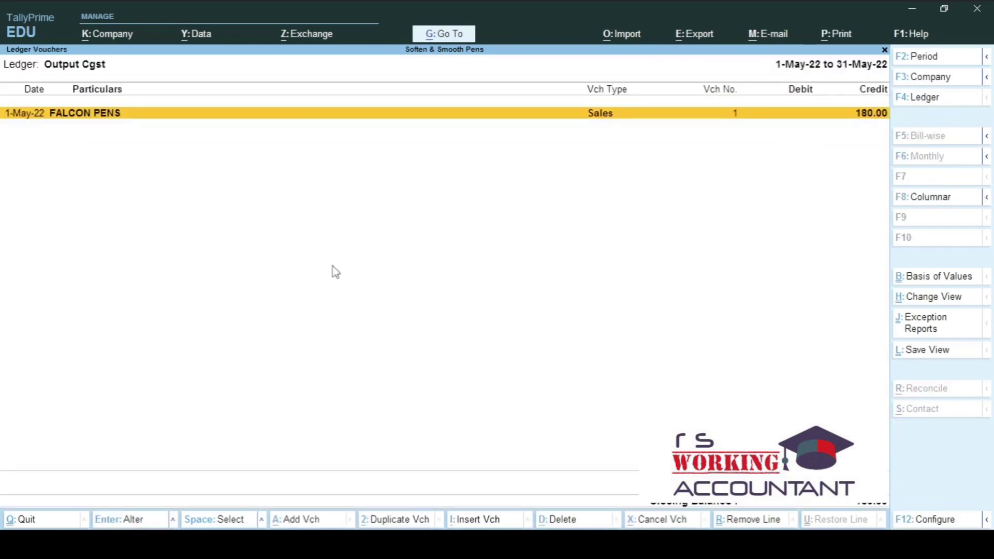
{"action": "key", "text": "Return"}
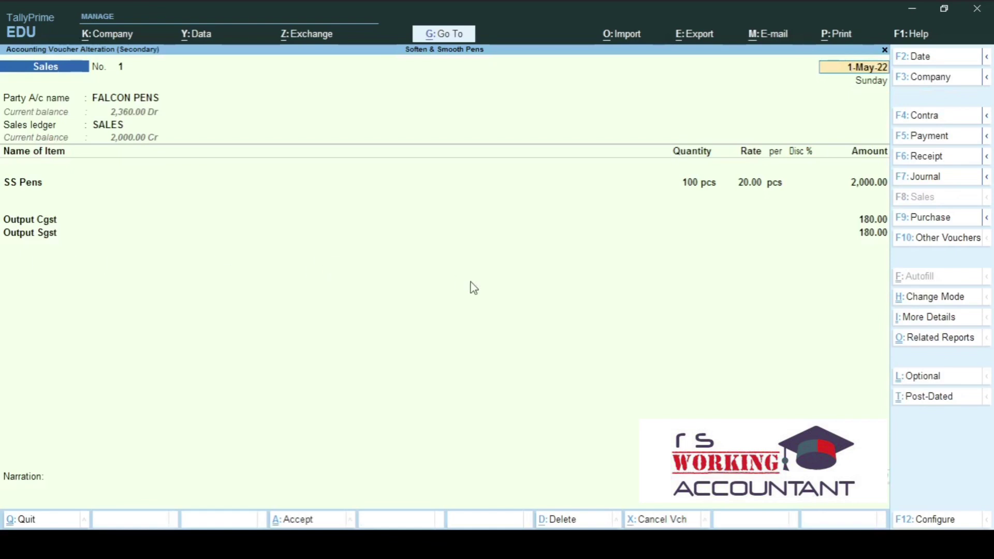
{"action": "key", "text": "Escape"}
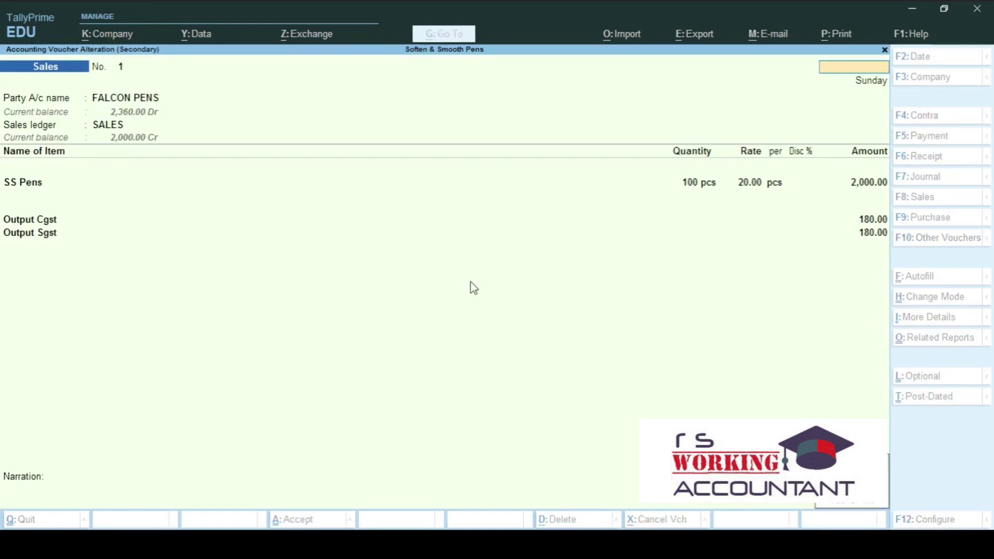
{"action": "key", "text": "Escape"}
{"action": "key", "text": "Escape"}
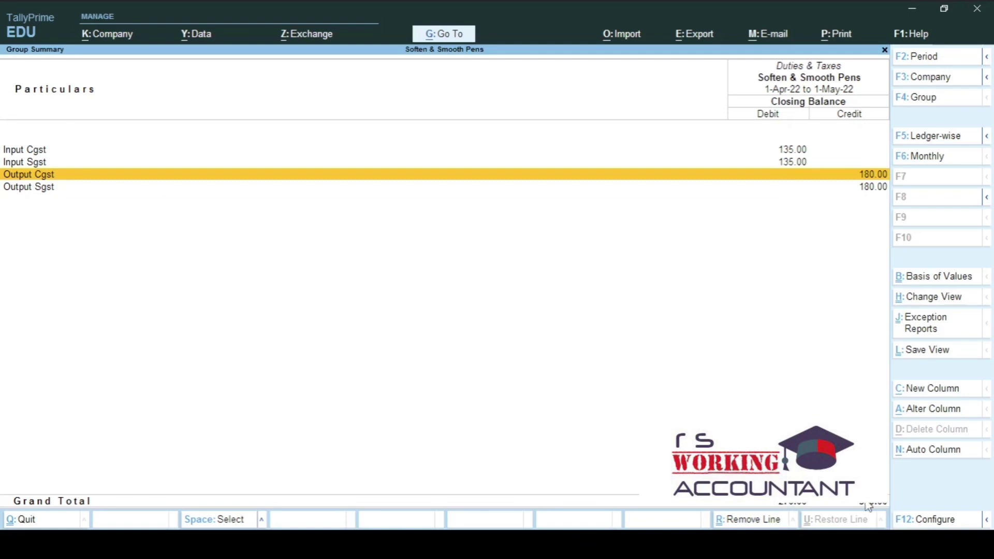
Step: Calculate the net GST liability as 360-270 in the built-in calculator and return to the report
{"action": "key", "text": "ctrl+n"}
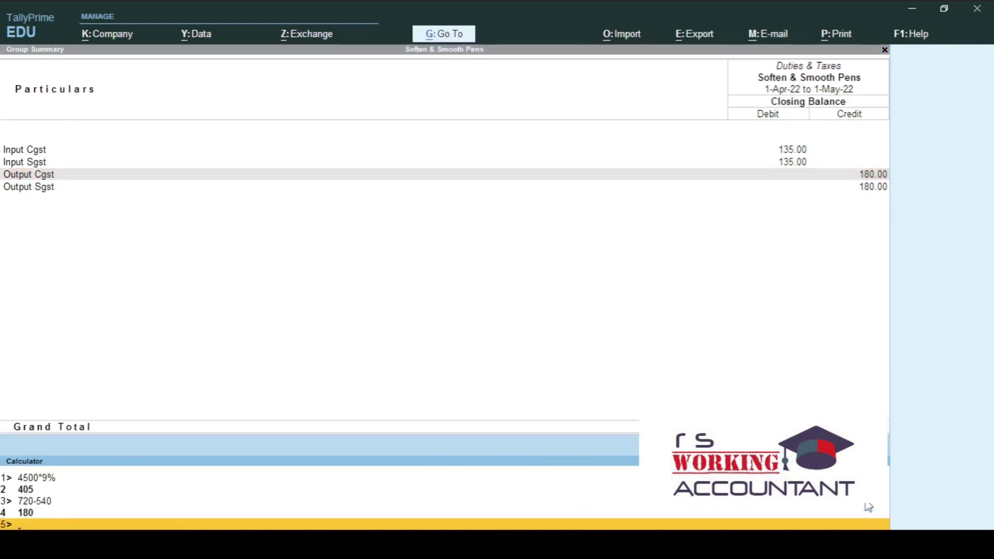
{"action": "type", "text": "360-270"}
{"action": "key", "text": "Return"}
{"action": "key", "text": "ctrl+m"}
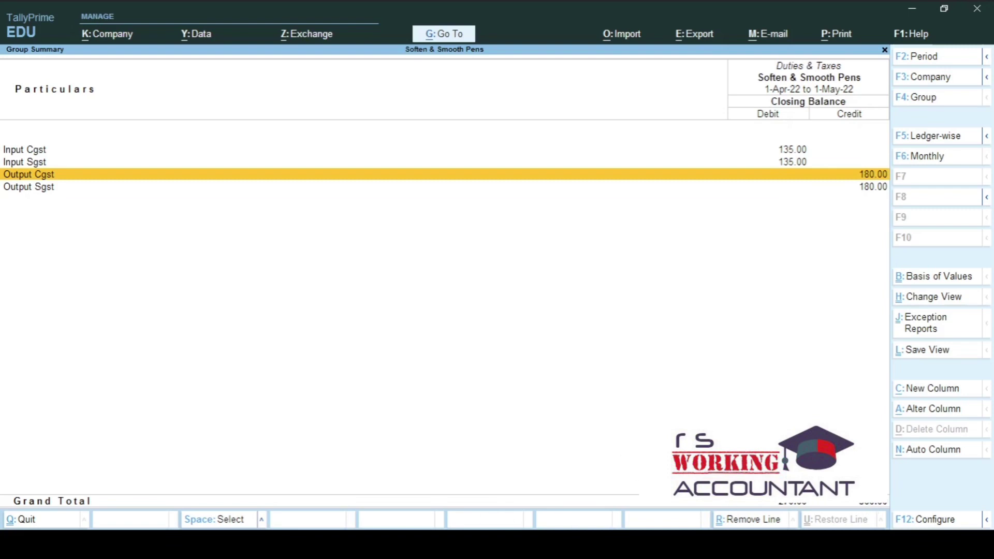
Step: Check the Output Cgst ledger's May entries again and go back to the Gateway of Tally
{"action": "key", "text": "Return"}
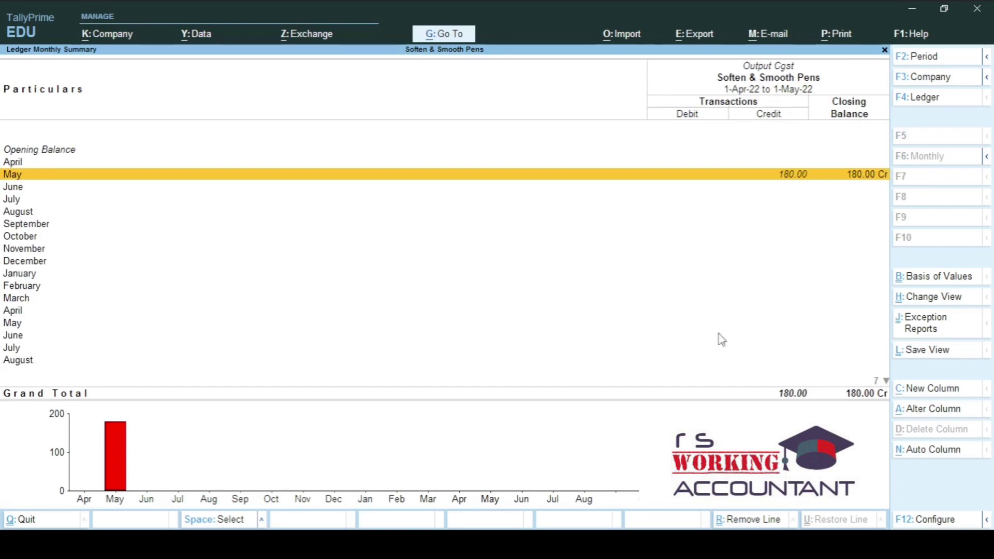
{"action": "key", "text": "Return"}
{"action": "key", "text": "Escape"}
{"action": "key", "text": "Escape"}
{"action": "key", "text": "Escape"}
{"action": "key", "text": "Home"}
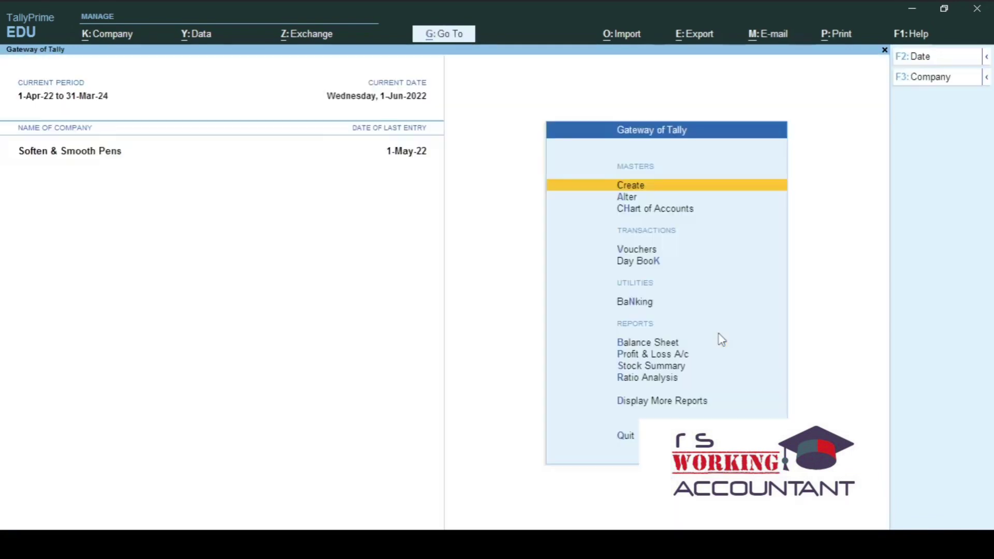
Step: Start a new Journal voucher dated 31-May-22
{"action": "key", "text": "v"}
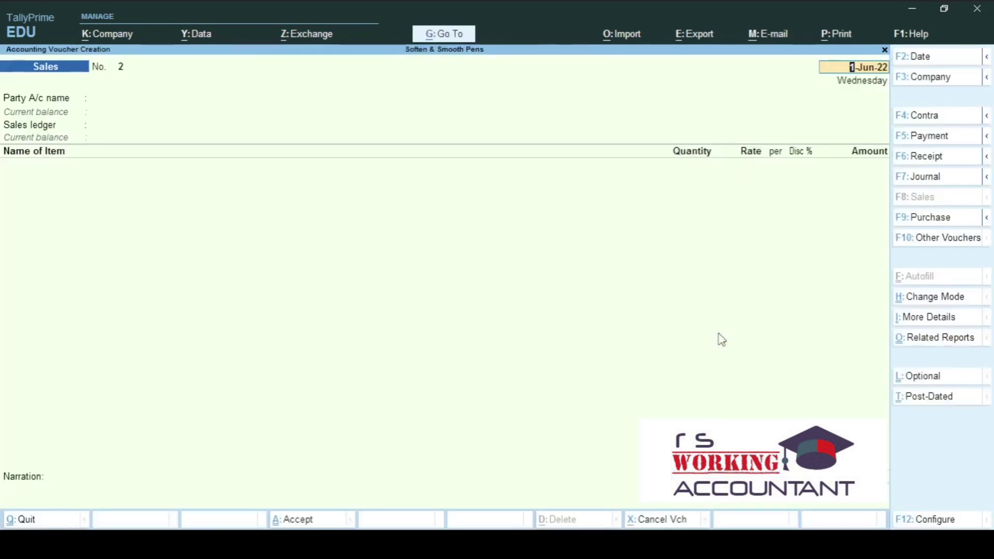
{"action": "key", "text": "F7"}
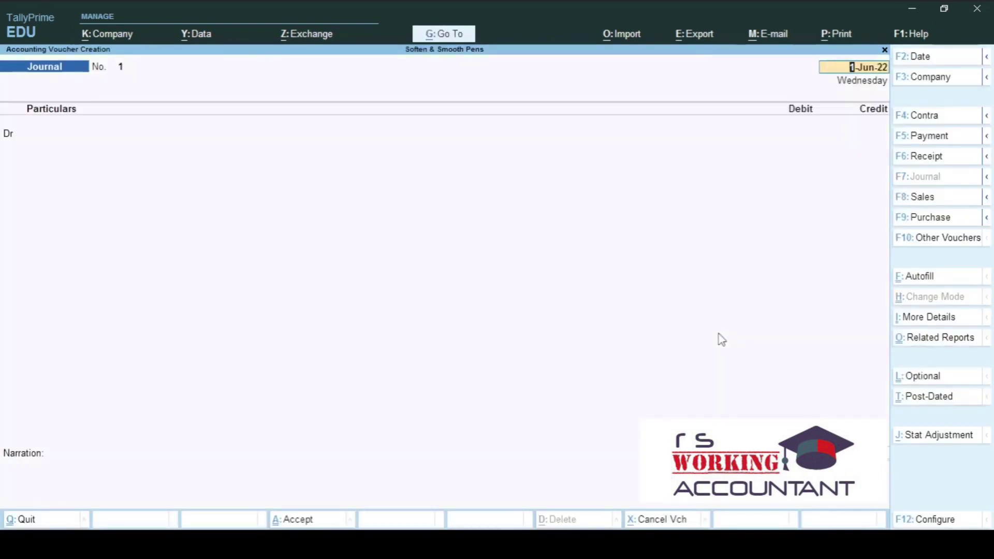
{"action": "key", "text": "F2"}
{"action": "type", "text": "31/"}
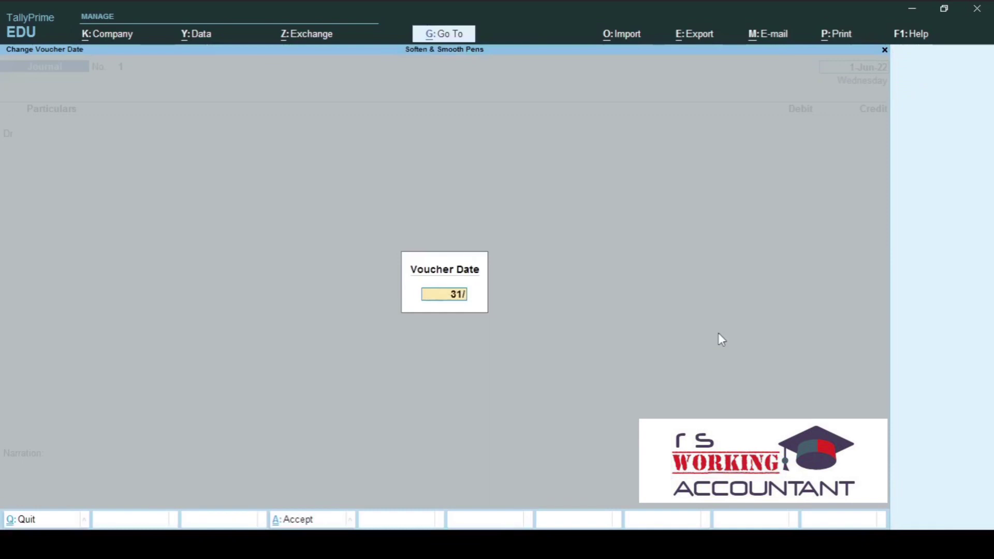
{"action": "type", "text": "5"}
{"action": "key", "text": "Return"}
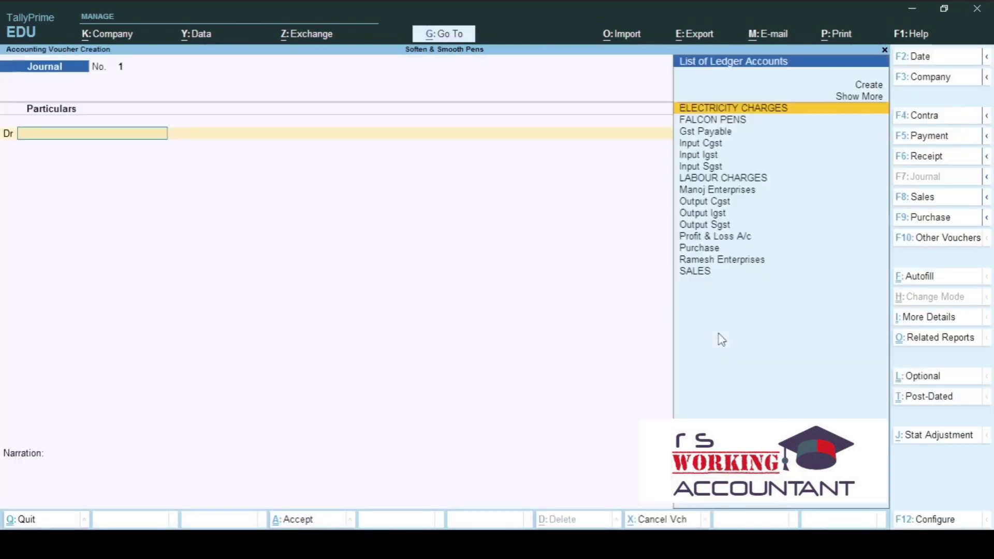
Step: Debit the Output Cgst ledger with 180 on the journal's first line
{"action": "key", "text": "Down"}
{"action": "key", "text": "Down"}
{"action": "key", "text": "Down"}
{"action": "key", "text": "Down"}
{"action": "key", "text": "Down"}
{"action": "key", "text": "Down"}
{"action": "key", "text": "Down"}
{"action": "key", "text": "Down"}
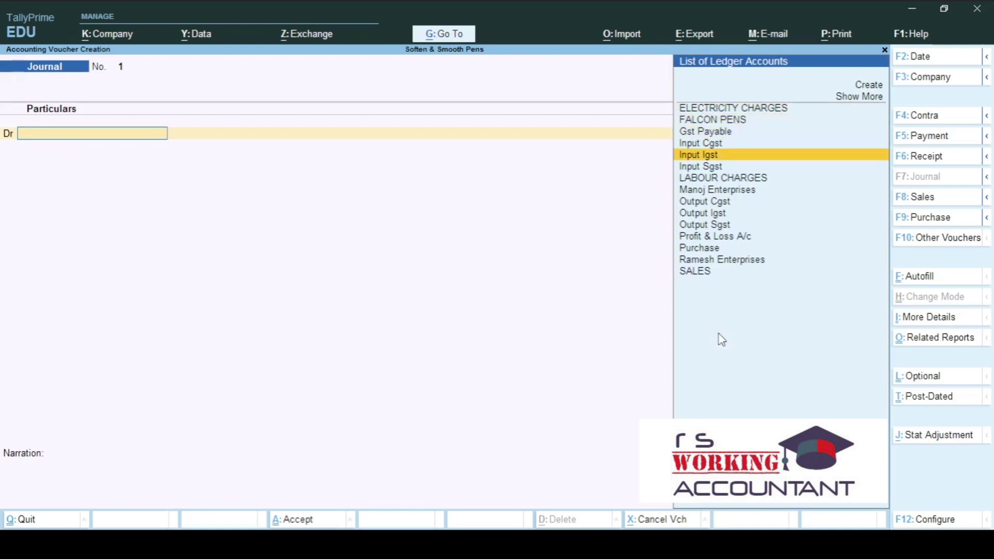
{"action": "key", "text": "Return"}
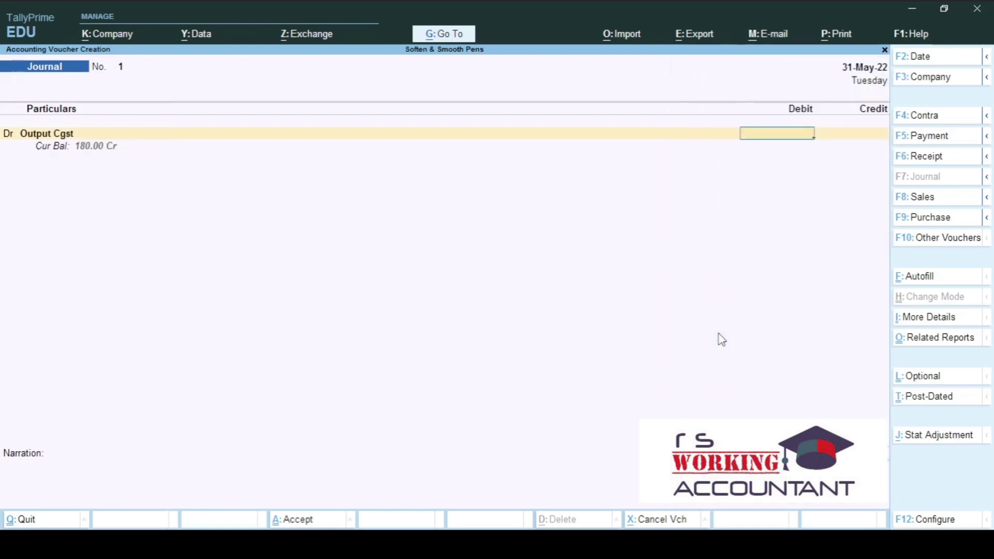
{"action": "key", "text": "BackSpace"}
{"action": "key", "text": "Return"}
{"action": "type", "text": "180"}
{"action": "key", "text": "Return"}
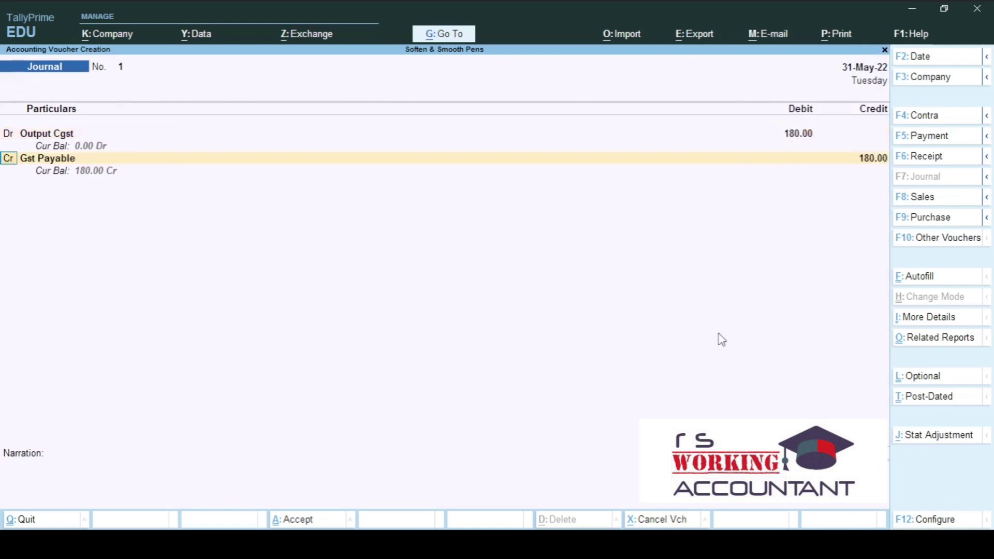
Step: Make the second journal line a debit to the Output Sgst ledger for 180
{"action": "type", "text": "dr"}
{"action": "key", "text": "Return"}
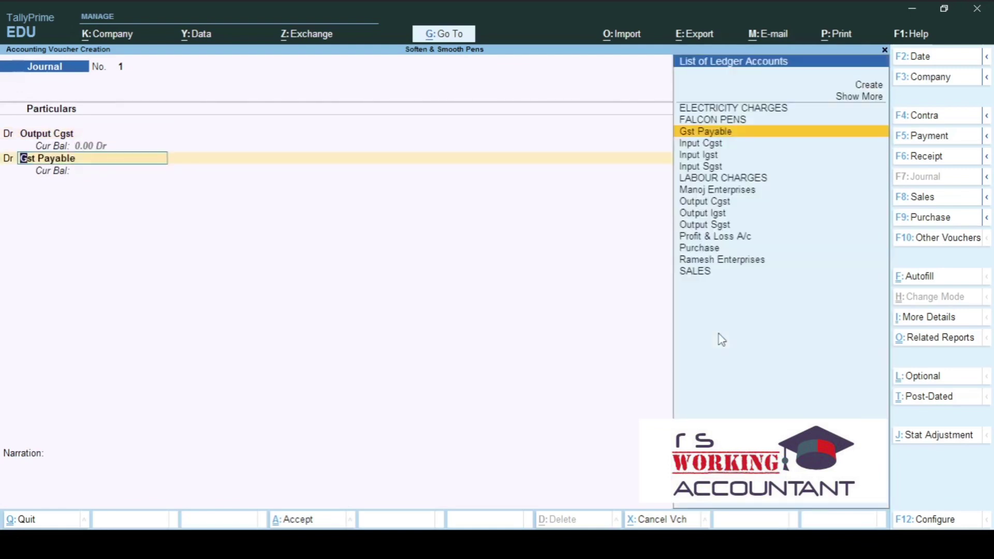
{"action": "type", "text": "OUT"}
{"action": "key", "text": "Down"}
{"action": "key", "text": "Down"}
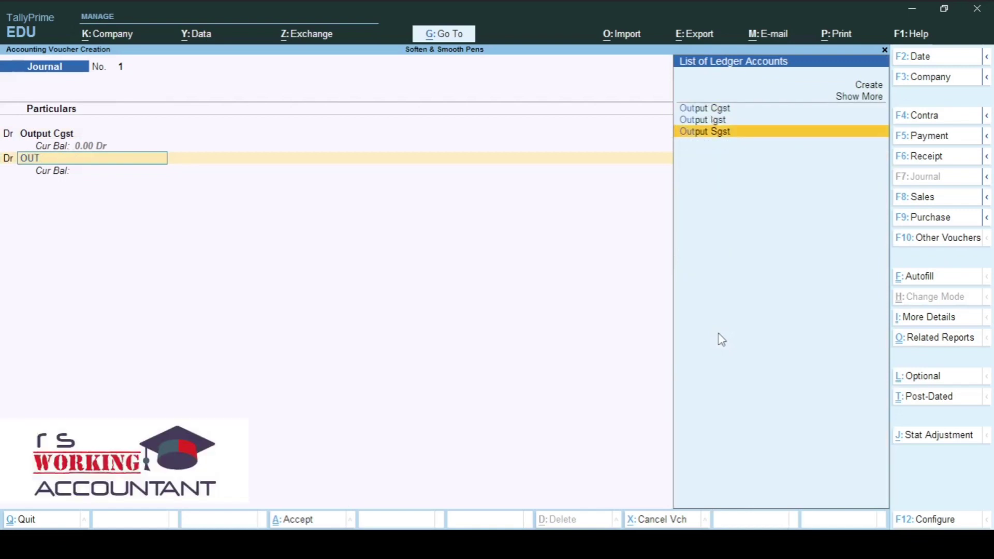
{"action": "key", "text": "Return"}
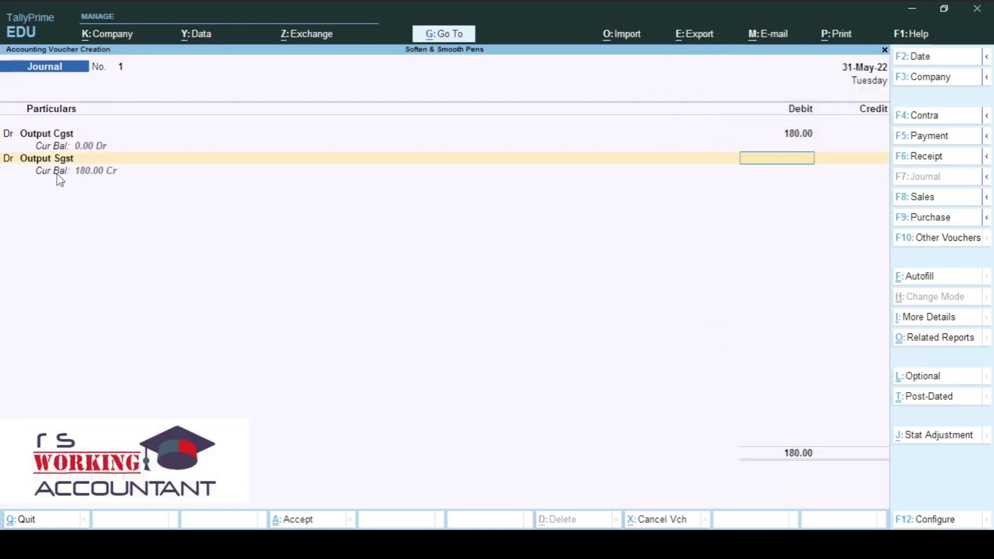
{"action": "type", "text": "180"}
{"action": "key", "text": "Return"}
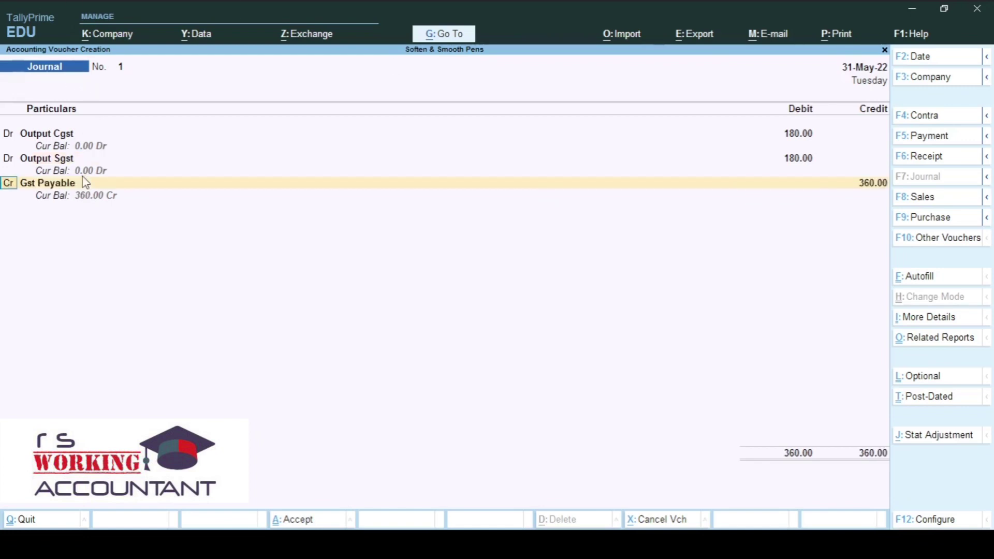
Step: Replace the suggested Gst Payable line with a credit of 135 to the Input Cgst ledger
{"action": "key", "text": "Return"}
{"action": "type", "text": "IN"}
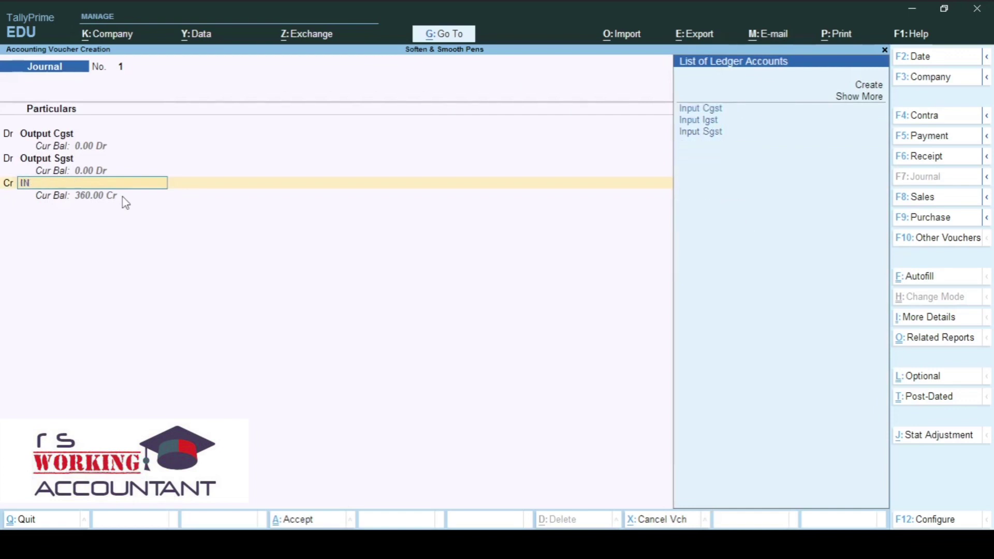
{"action": "key", "text": "Return"}
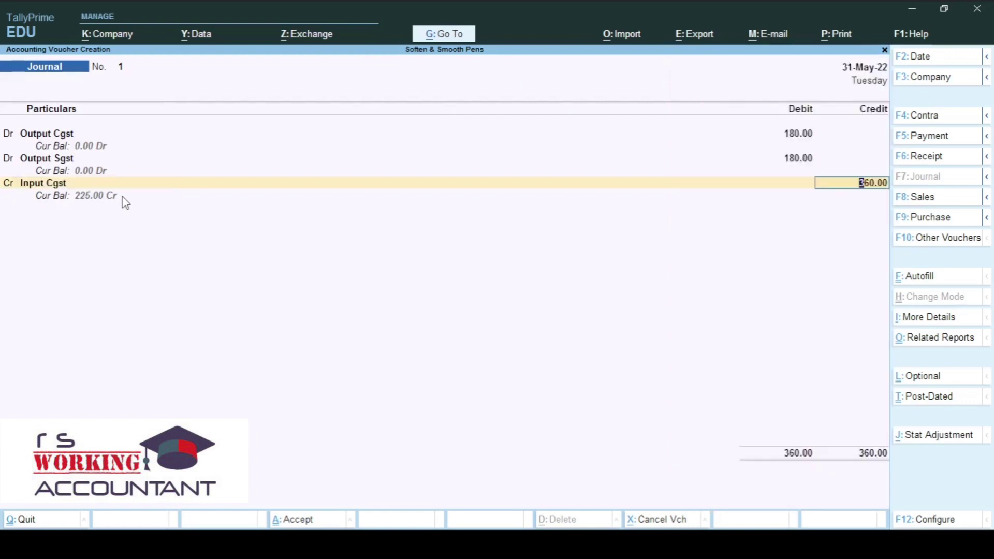
{"action": "type", "text": "135"}
{"action": "key", "text": "Return"}
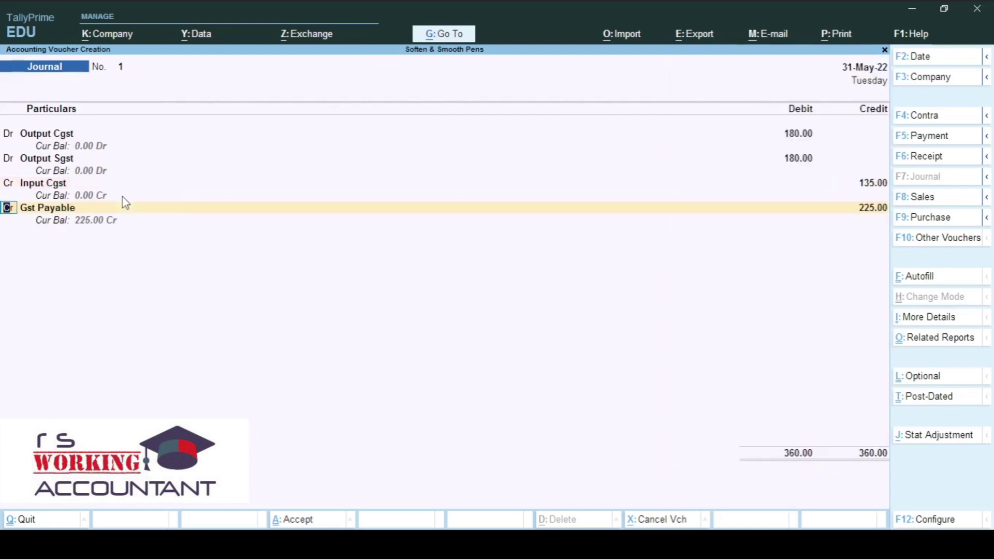
Step: Credit the Input Sgst ledger with 135 and compare the Gst Payable amount with the earlier calculator result
{"action": "key", "text": "Return"}
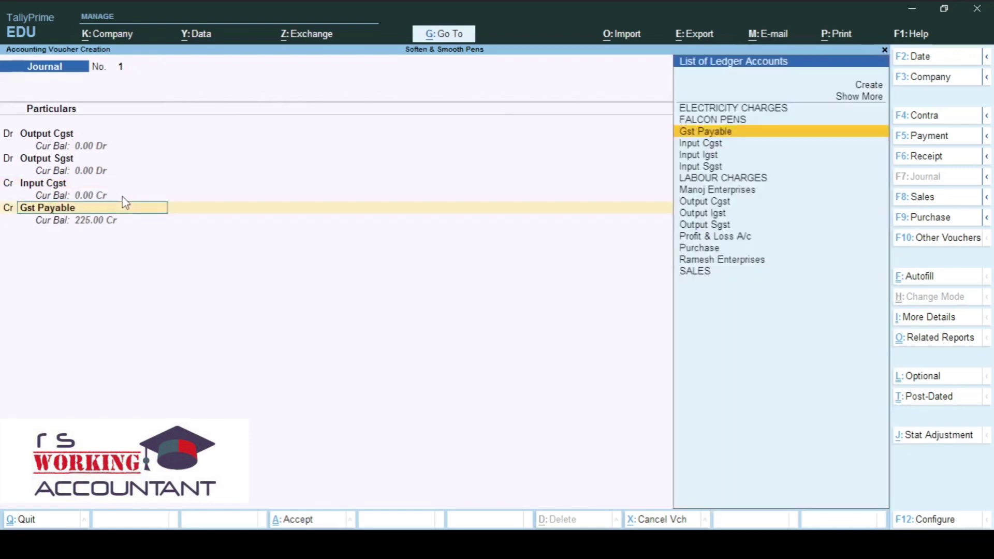
{"action": "type", "text": "In"}
{"action": "key", "text": "Down"}
{"action": "key", "text": "Down"}
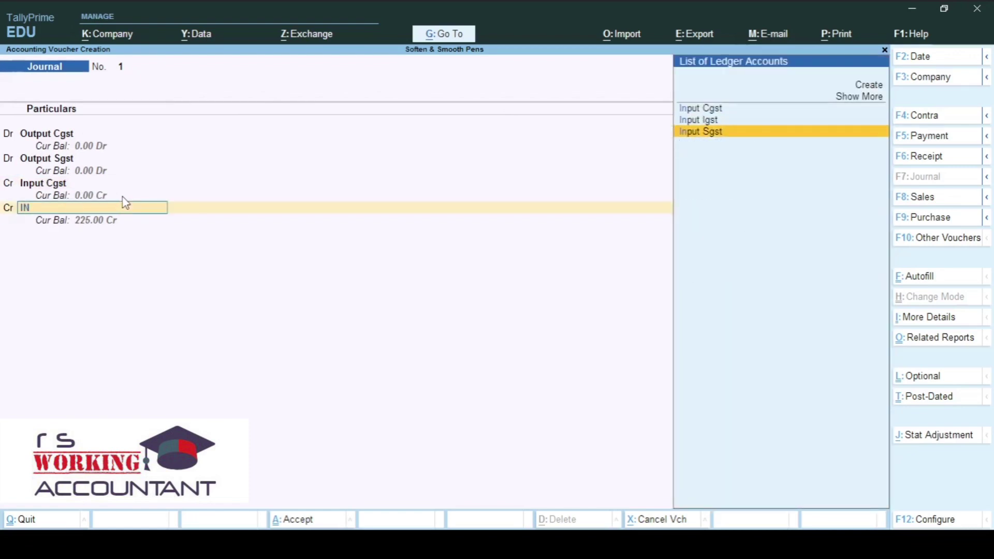
{"action": "key", "text": "Return"}
{"action": "type", "text": "135"}
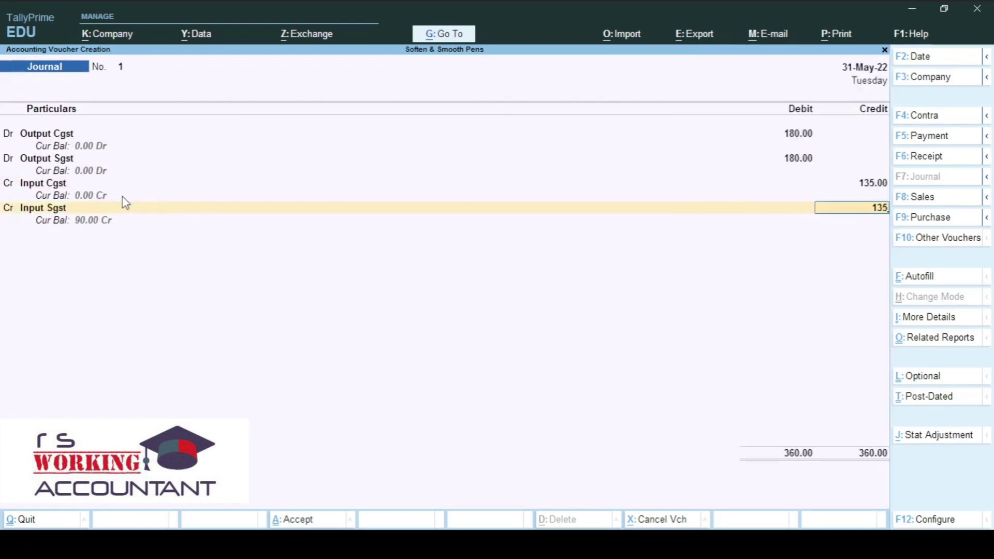
{"action": "key", "text": "Return"}
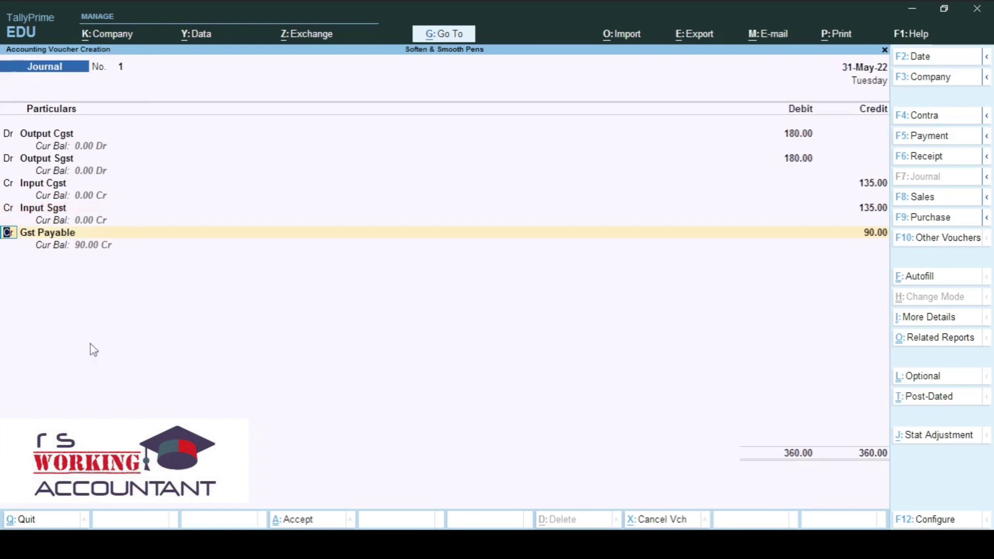
{"action": "key", "text": "ctrl+n"}
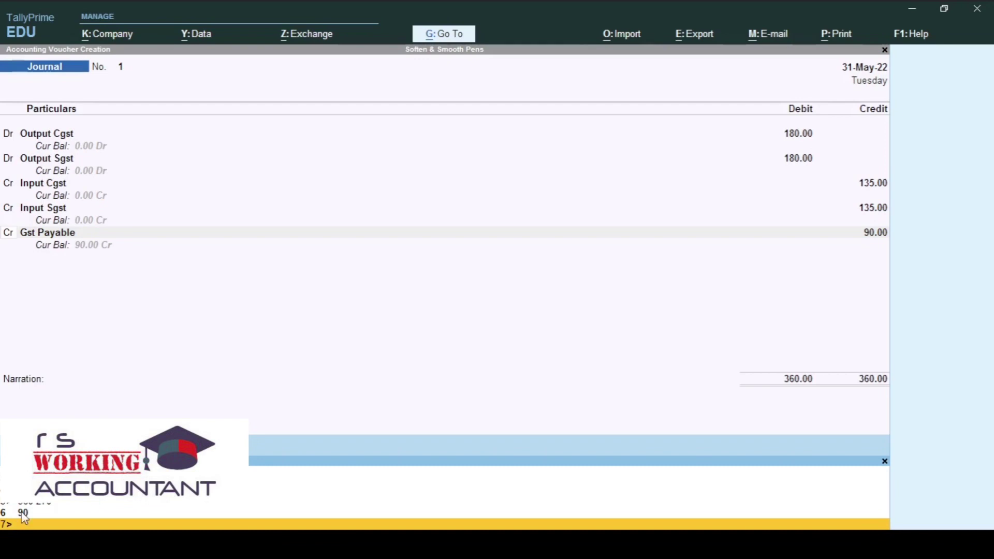
{"action": "key", "text": "ctrl+n"}
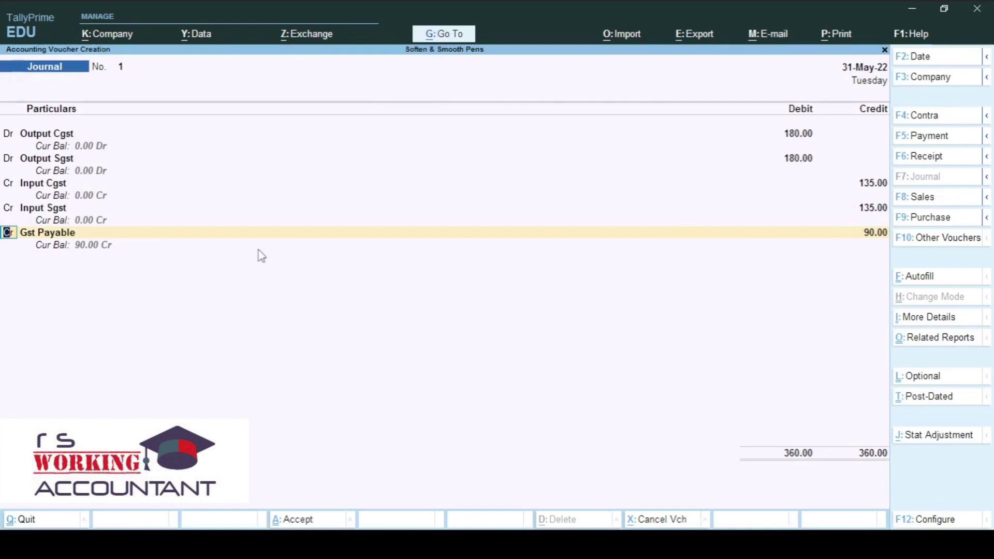
Step: View the Gst Payable ledger's master details from the journal's last line to check its group, and return to the voucher
{"action": "key", "text": "Return"}
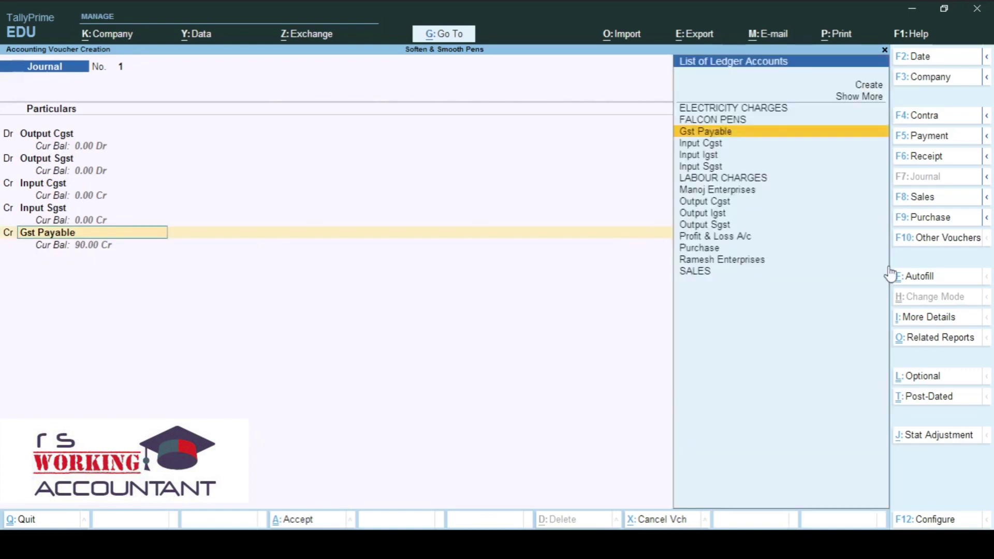
{"action": "key", "text": "ctrl+Return"}
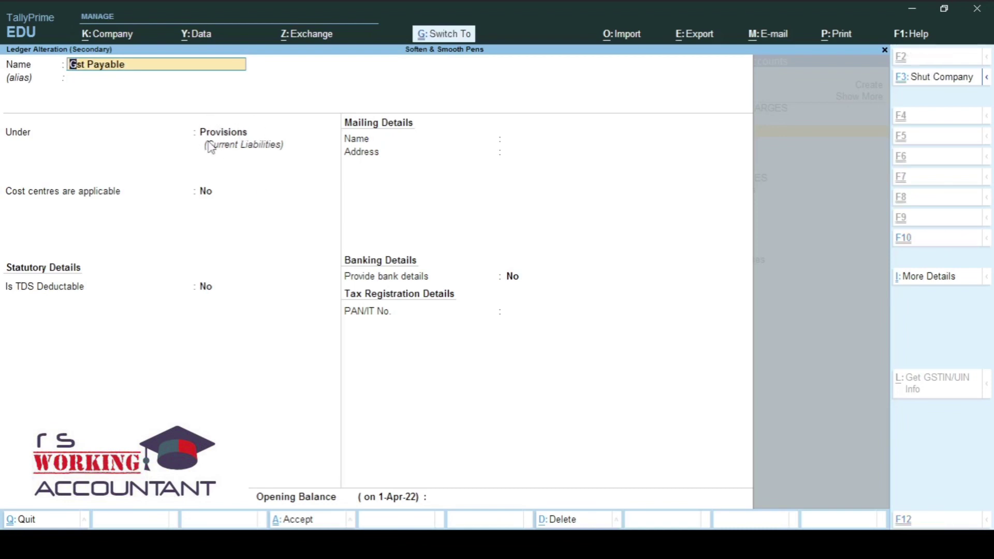
{"action": "key", "text": "Escape"}
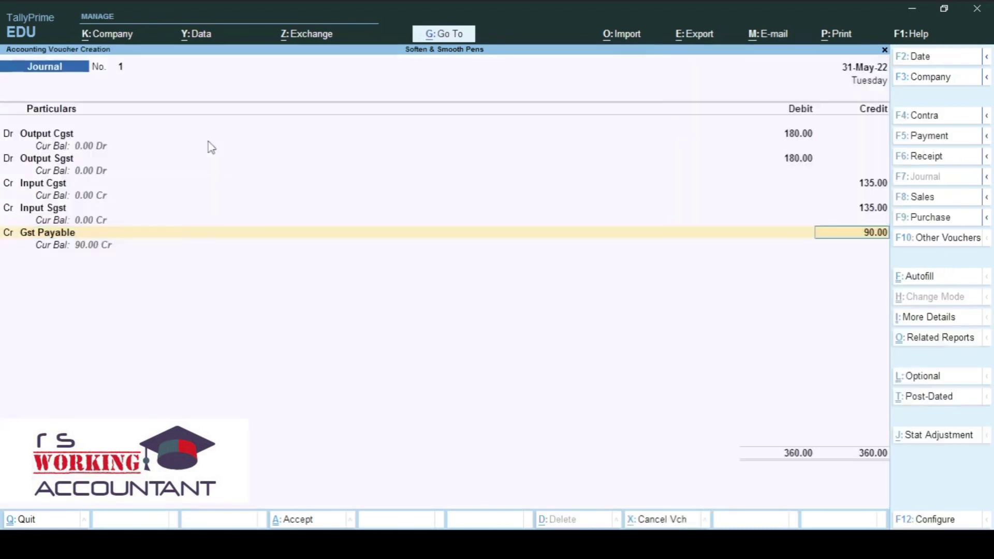
Step: Save the journal voucher with an empty narration and go back to the Gateway of Tally
{"action": "key", "text": "Return"}
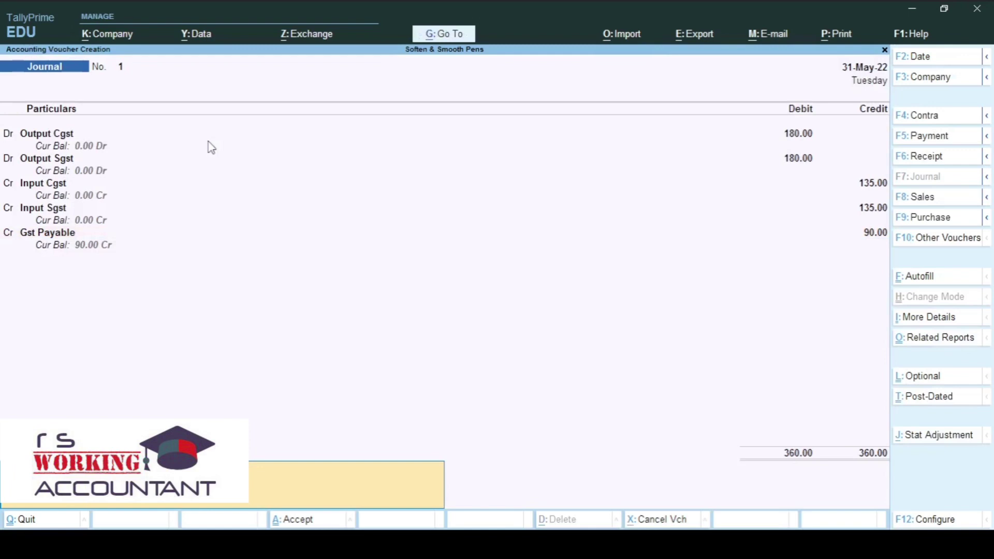
{"action": "key", "text": "Return"}
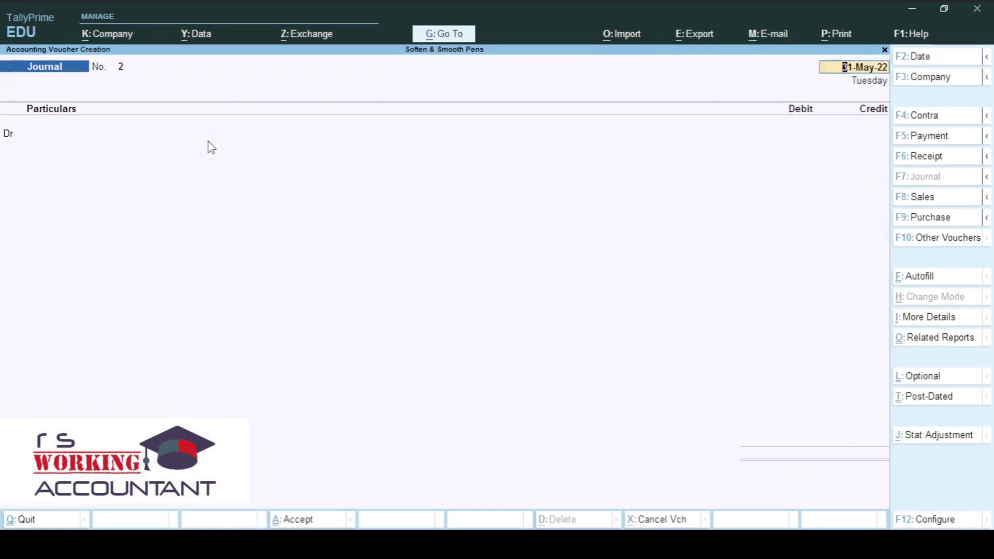
{"action": "key", "text": "BackSpace"}
{"action": "key", "text": "Escape"}
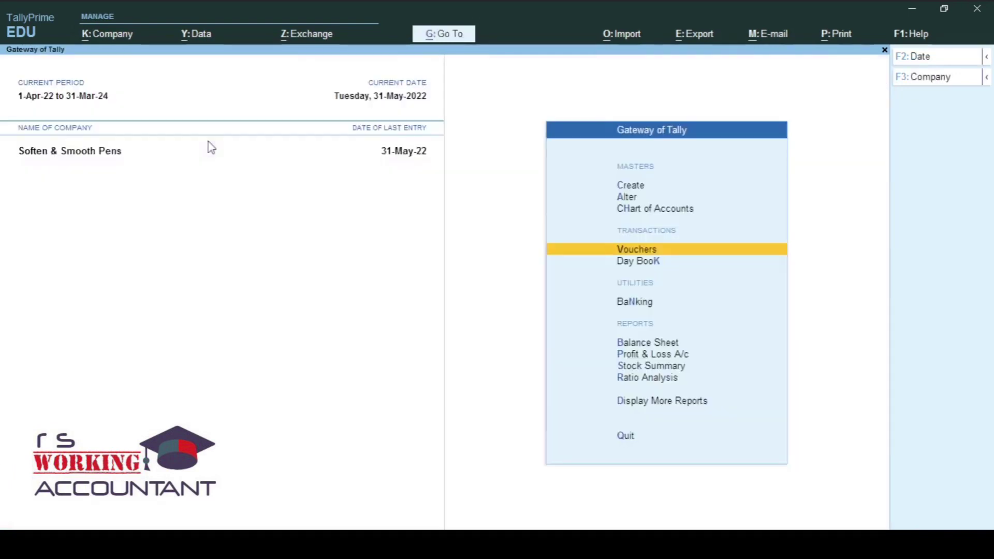
Step: Check the Duties & Taxes group under Current Liabilities in the Balance Sheet
{"action": "key", "text": "b"}
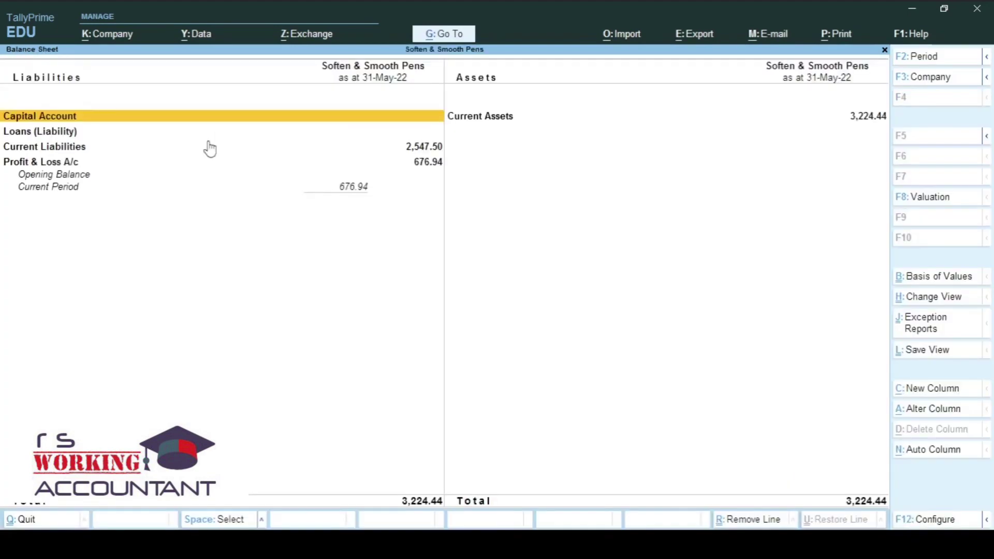
{"action": "key", "text": "Down"}
{"action": "key", "text": "Down"}
{"action": "key", "text": "Return"}
{"action": "key", "text": "Down"}
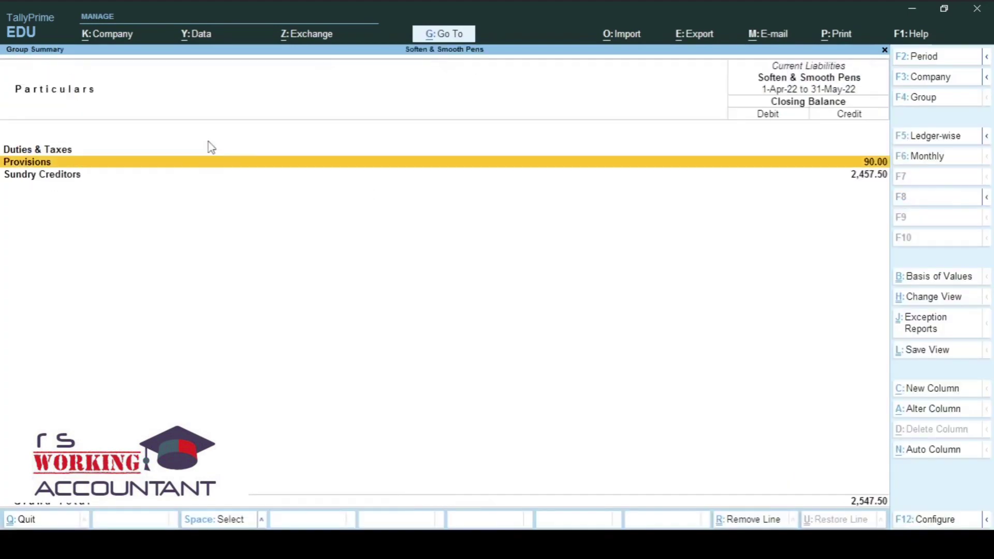
{"action": "key", "text": "Up"}
{"action": "key", "text": "Return"}
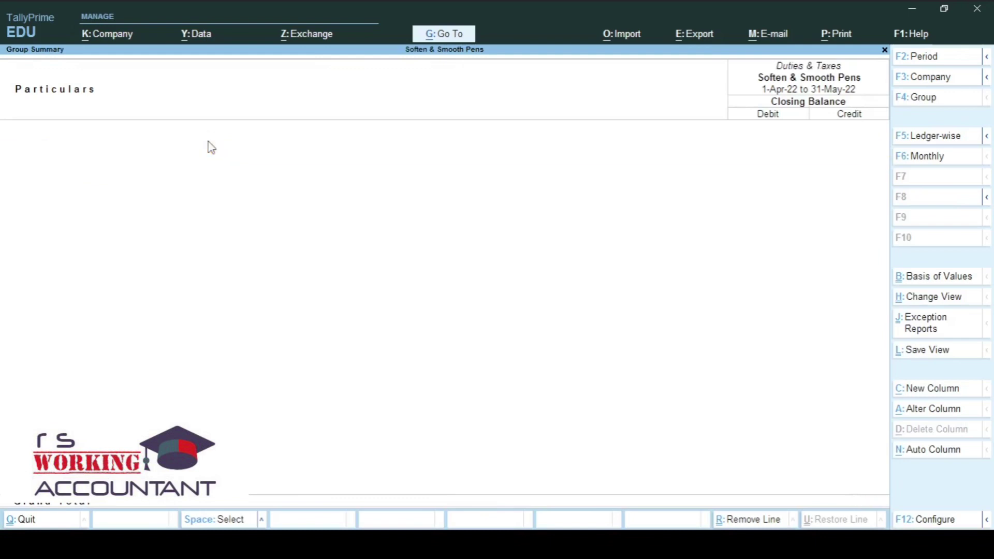
{"action": "key", "text": "Escape"}
Step: Trace the Provisions group through Gst Payable's May entries to the journal voucher, and return to the Gateway of Tally
{"action": "key", "text": "Down"}
{"action": "key", "text": "Return"}
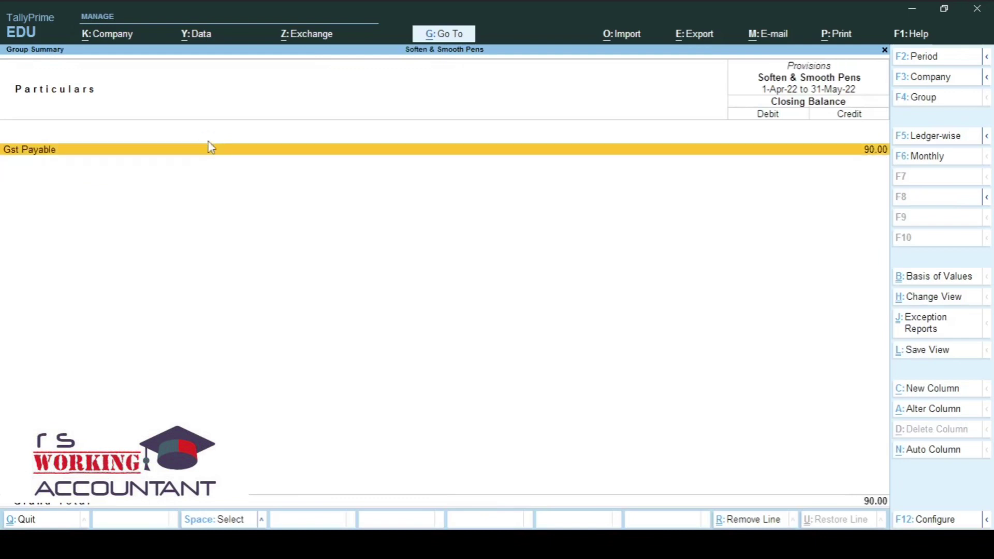
{"action": "key", "text": "Return"}
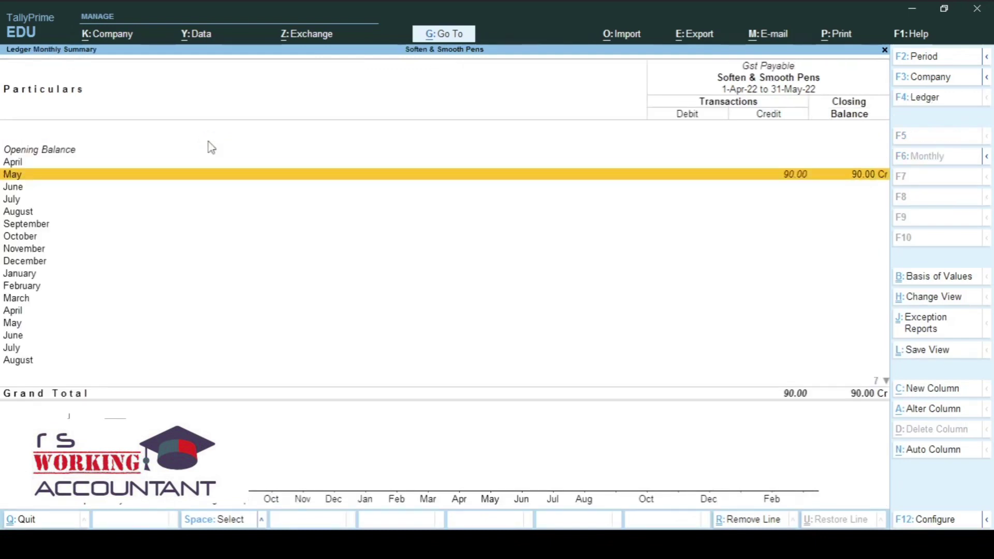
{"action": "key", "text": "Return"}
{"action": "key", "text": "Return"}
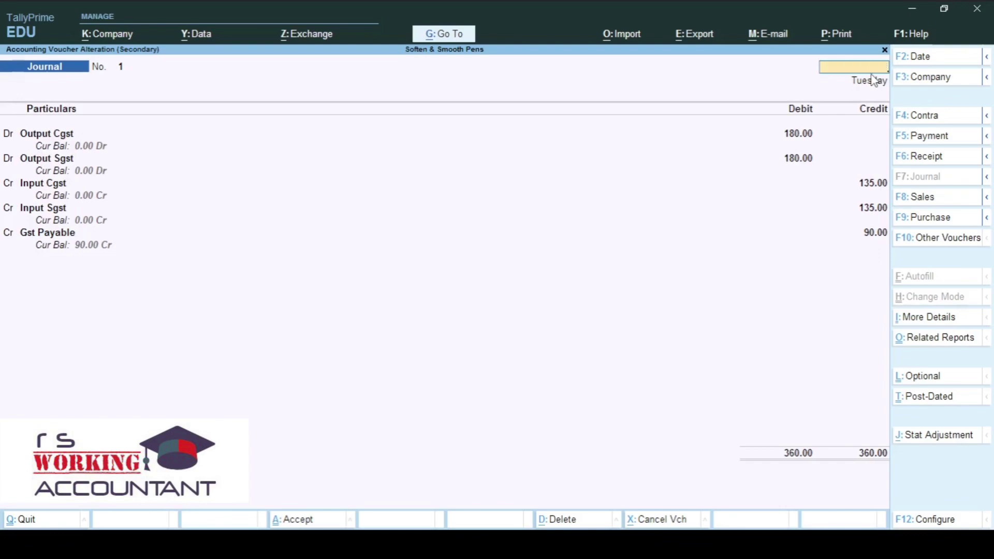
{"action": "key", "text": "Escape"}
{"action": "key", "text": "y"}
{"action": "key", "text": "Escape"}
{"action": "key", "text": "n"}
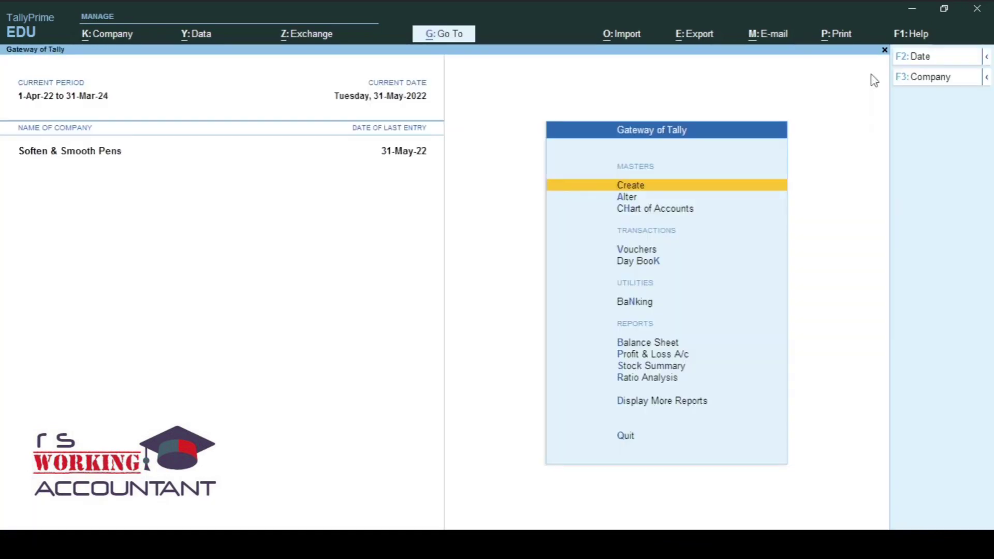
Step: Start a payment voucher dated 1-Jun-22 with BANK OF INDIA as the account, leaving the supplier reference details blank
{"action": "key", "text": "v"}
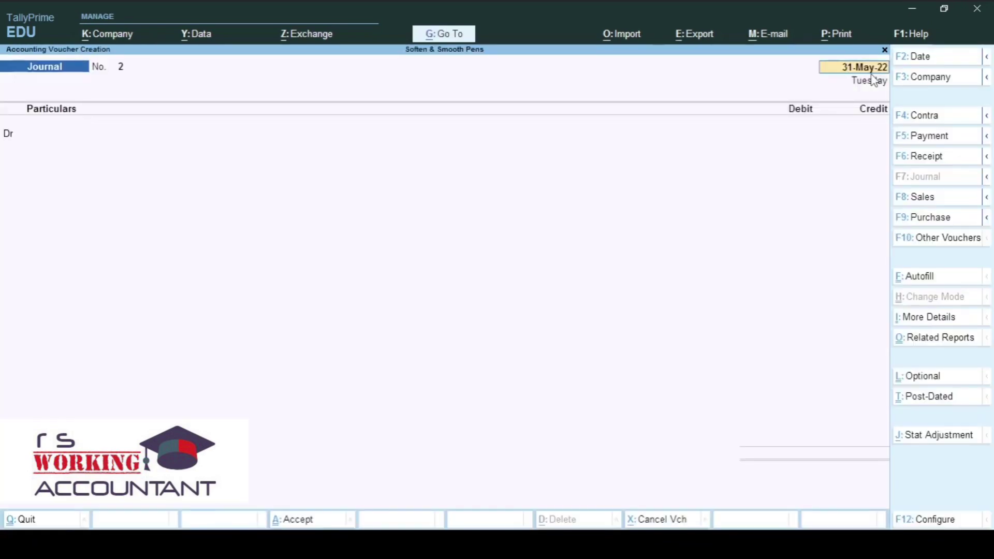
{"action": "key", "text": "F5"}
{"action": "key", "text": "F6"}
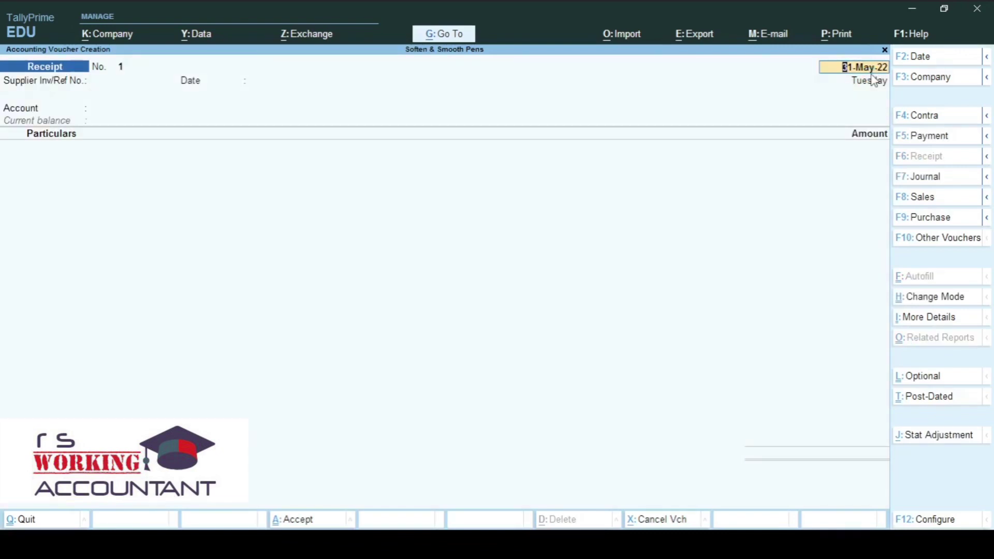
{"action": "key", "text": "F5"}
{"action": "type", "text": "1-6"}
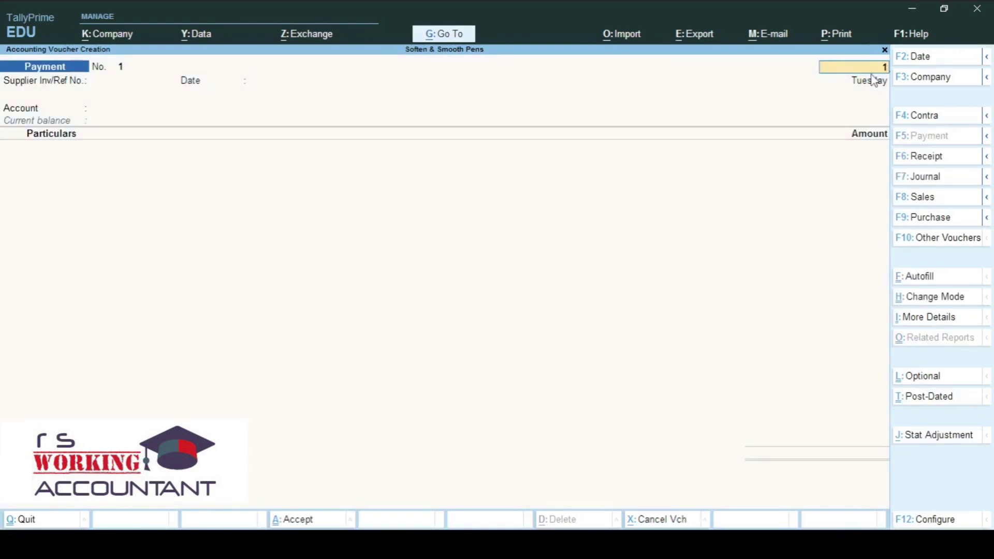
{"action": "key", "text": "Return"}
{"action": "key", "text": "Return"}
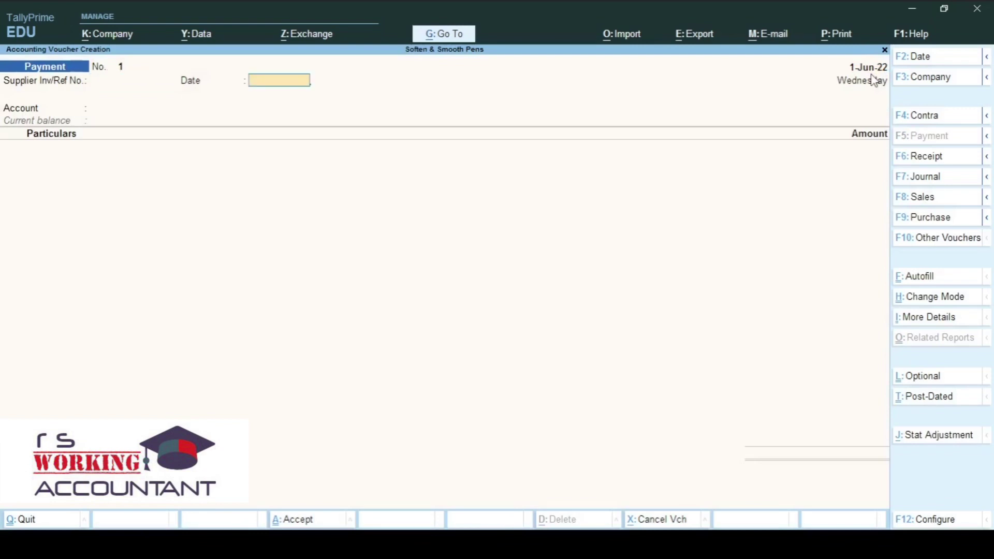
{"action": "key", "text": "Return"}
{"action": "type", "text": "ban"}
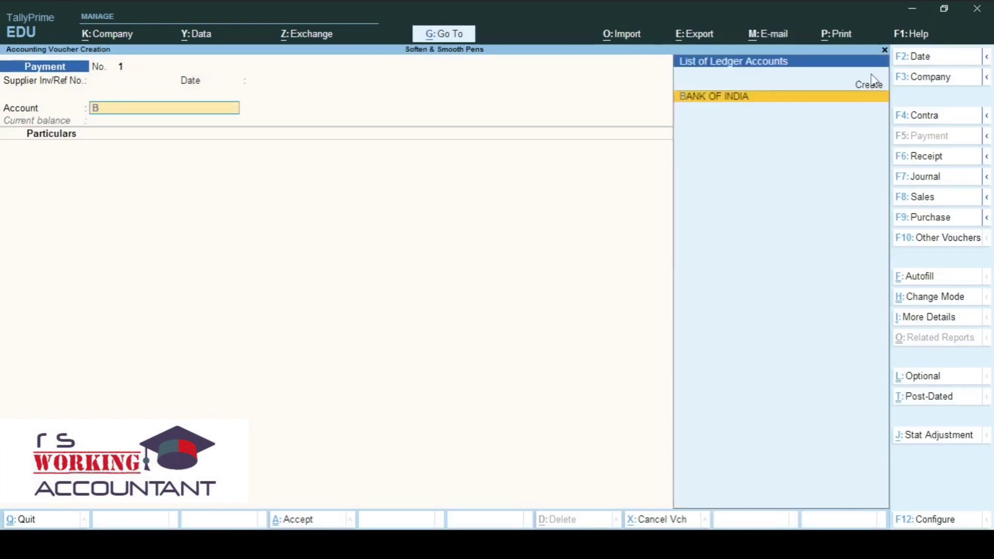
{"action": "key", "text": "Return"}
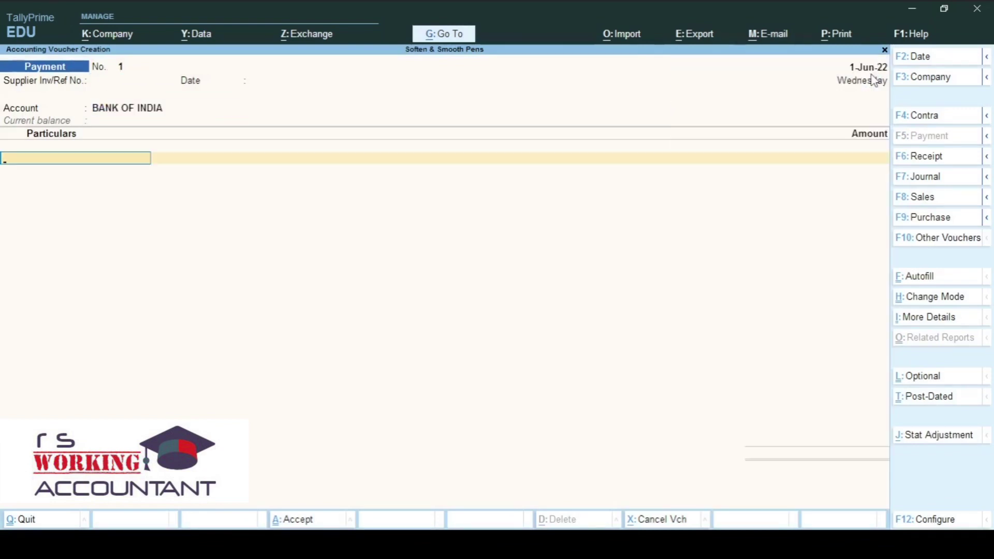
Step: Add Gst Payable to the payment's particulars with an amount of 90
{"action": "type", "text": "GST"}
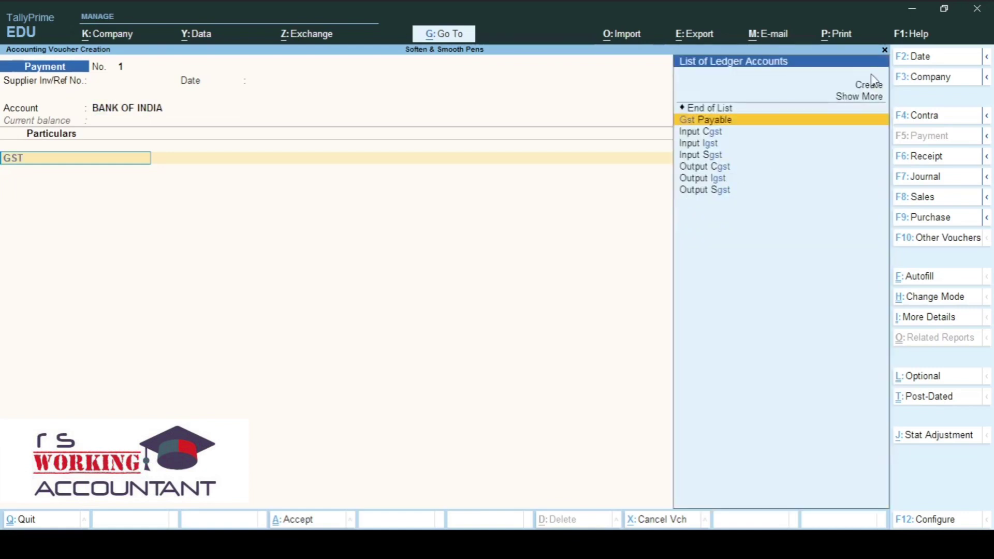
{"action": "key", "text": "Return"}
{"action": "type", "text": "90"}
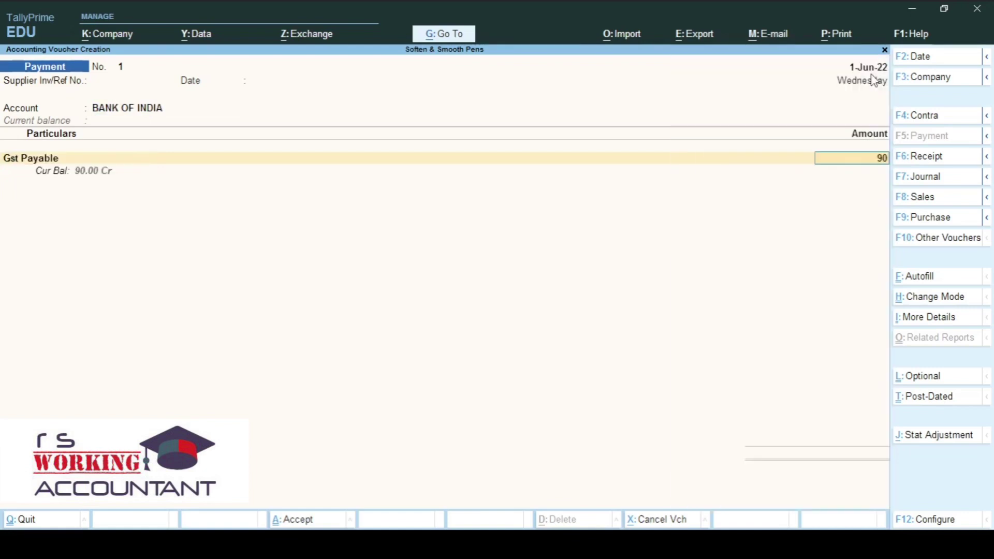
{"action": "key", "text": "Return"}
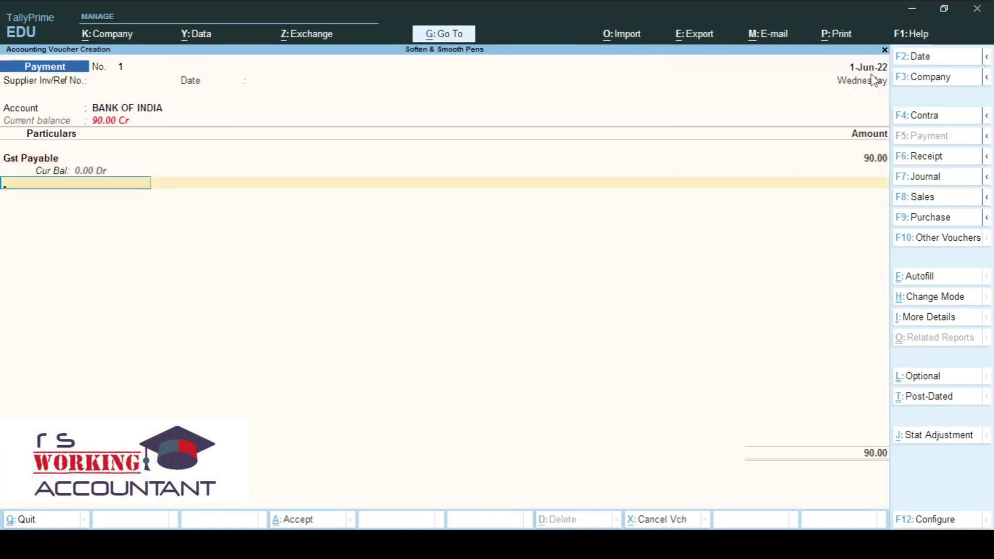
Step: Accept the default remaining details, save the payment voucher without a narration and return to the Gateway of Tally
{"action": "key", "text": "Return"}
{"action": "key", "text": "Return"}
{"action": "key", "text": "Return"}
{"action": "key", "text": "Return"}
{"action": "key", "text": "Return"}
{"action": "key", "text": "Return"}
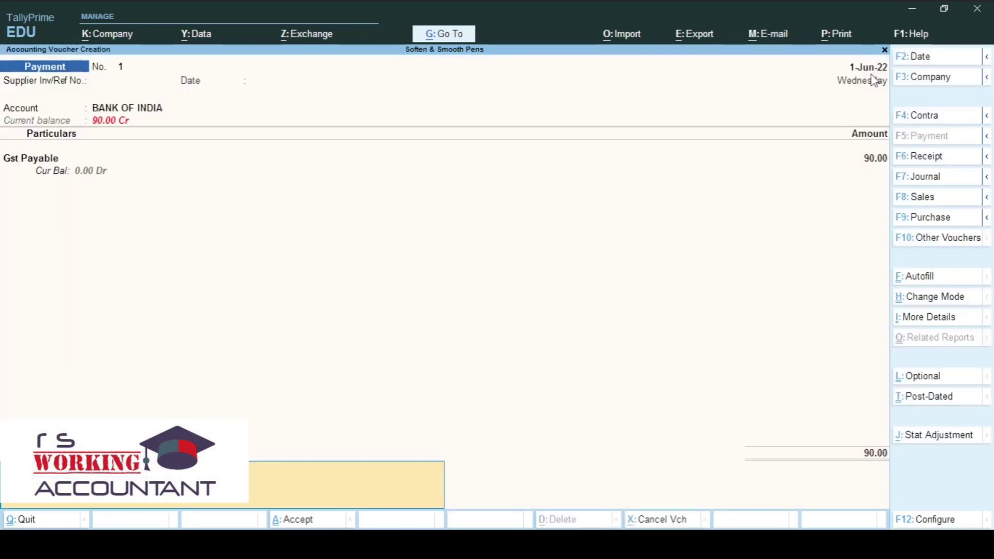
{"action": "key", "text": "Return"}
{"action": "key", "text": "Return"}
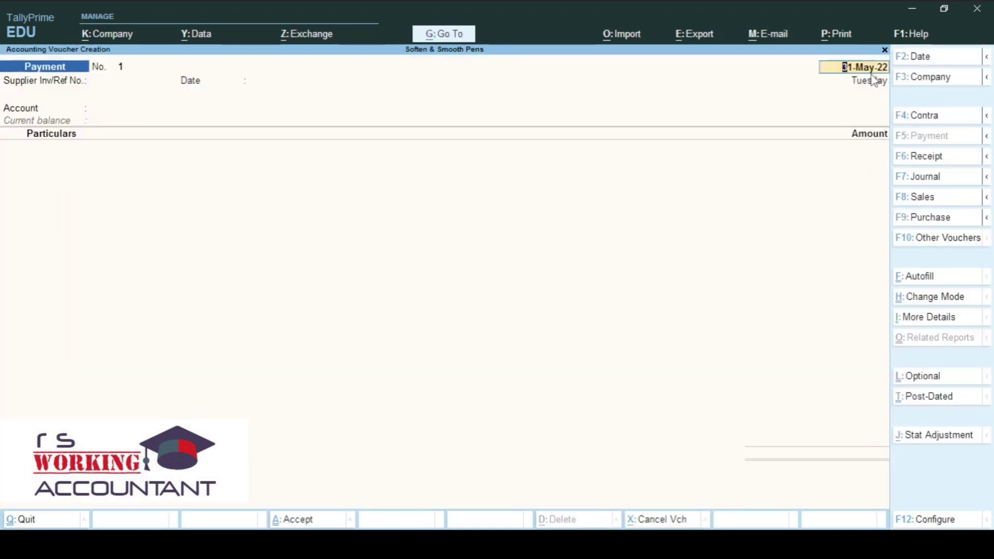
{"action": "key", "text": "Escape"}
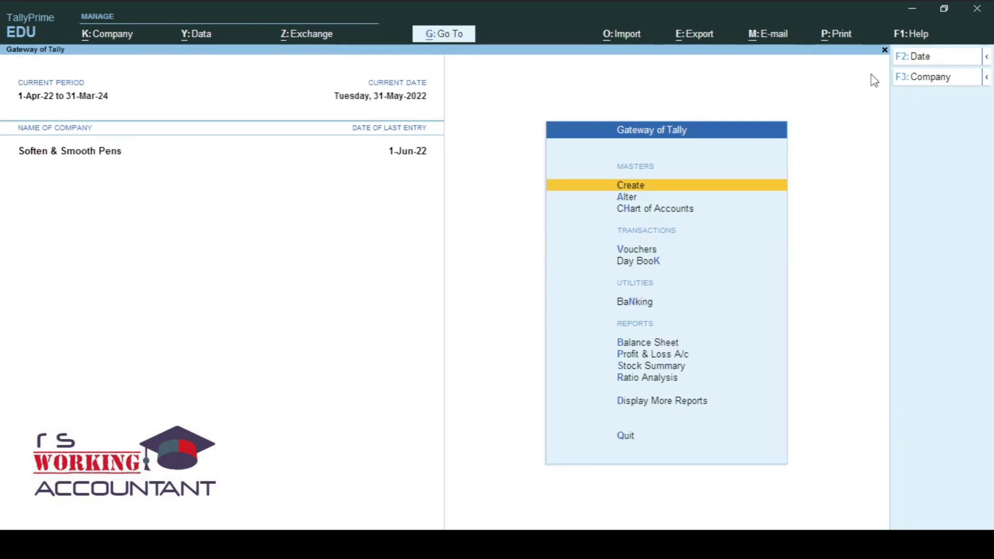
Step: Recheck the Provisions and Duties & Taxes groups under Current Liabilities in the Balance Sheet, and return to the Gateway of Tally
{"action": "key", "text": "b"}
{"action": "key", "text": "Down"}
{"action": "key", "text": "Down"}
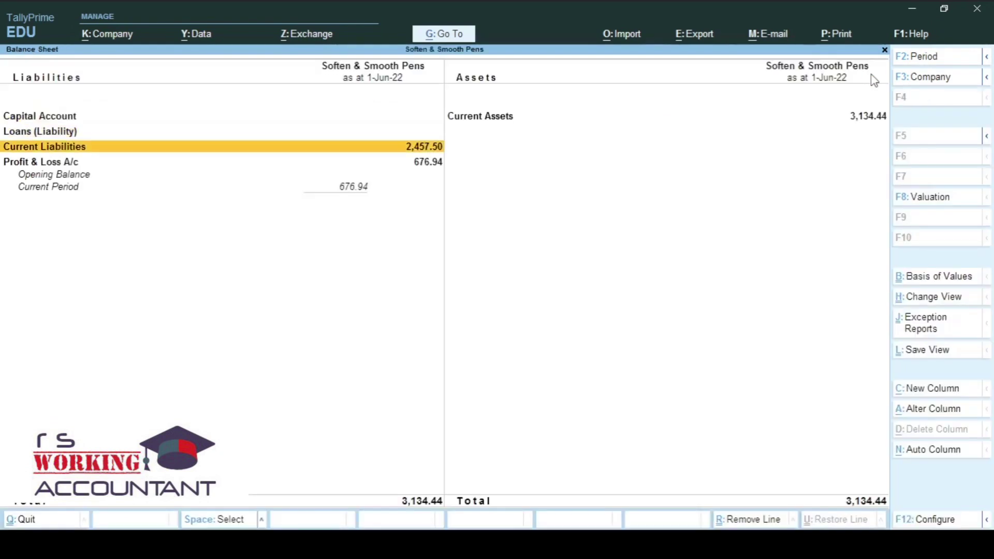
{"action": "key", "text": "Return"}
{"action": "key", "text": "Down"}
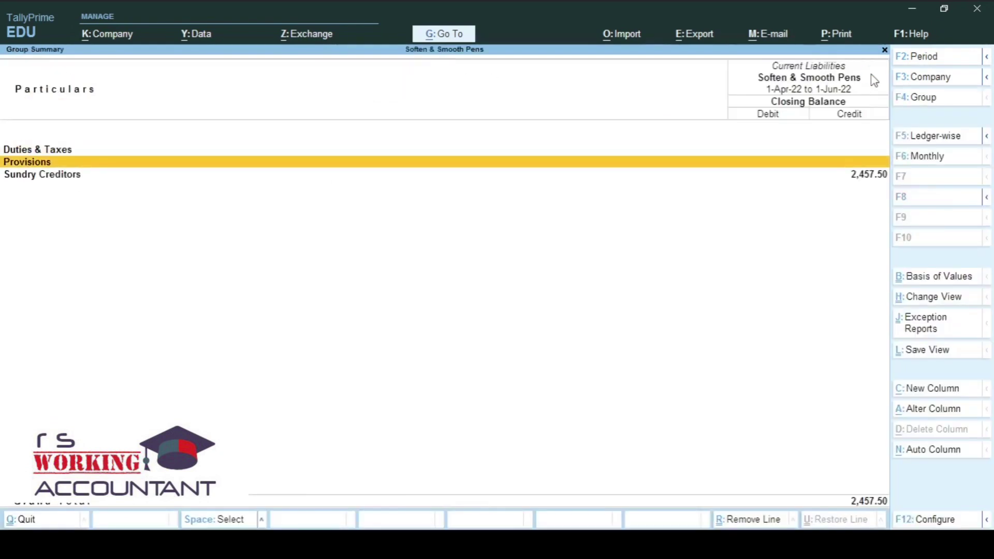
{"action": "key", "text": "Return"}
{"action": "key", "text": "Escape"}
{"action": "key", "text": "Up"}
{"action": "key", "text": "Return"}
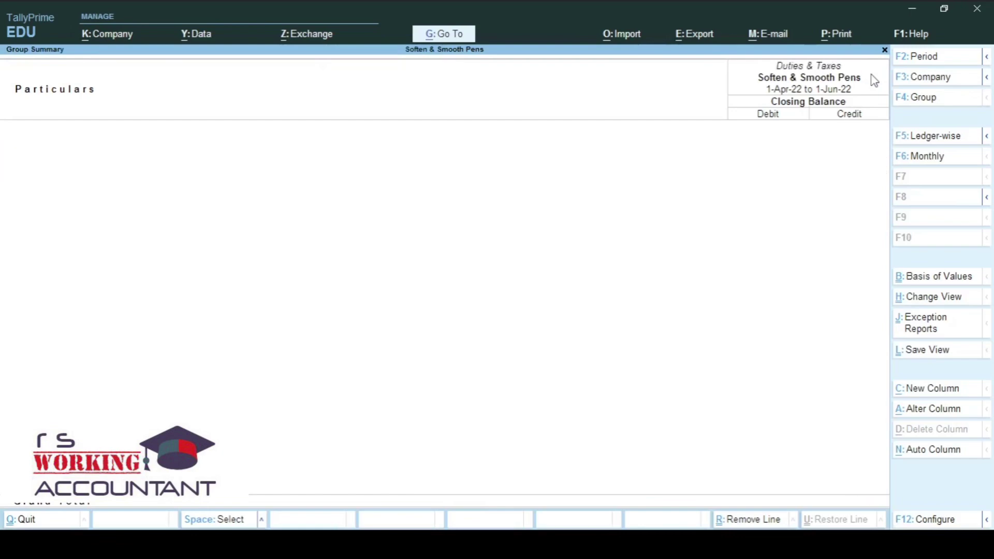
{"action": "key", "text": "Escape"}
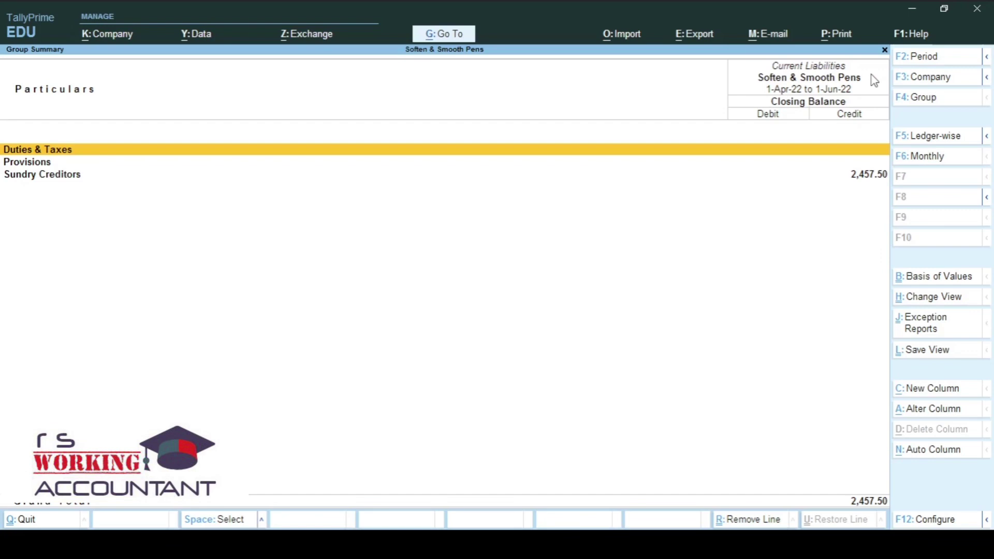
{"action": "key", "text": "Escape"}
{"action": "key", "text": "Escape"}
{"action": "key", "text": "Escape"}
{"action": "key", "text": "n"}
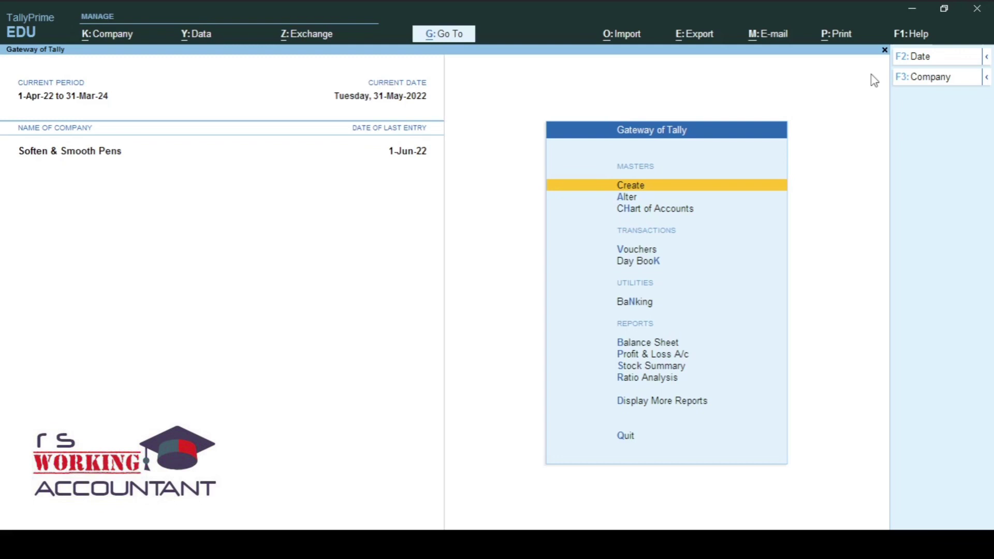
Step: Display the Statistics report and go through its voucher types
{"action": "key", "text": "d"}
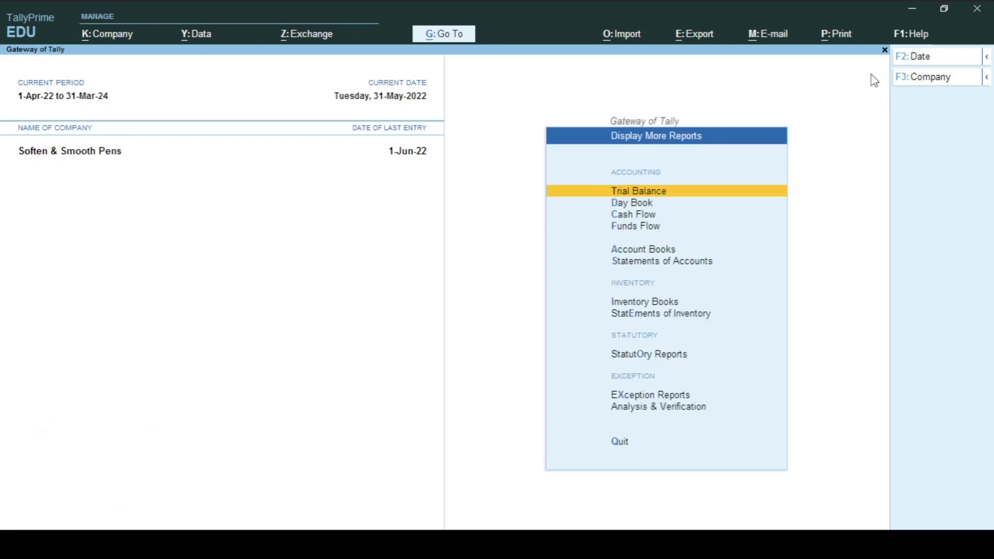
{"action": "key", "text": "s"}
{"action": "key", "text": "s"}
{"action": "key", "text": "Down"}
{"action": "key", "text": "Down"}
{"action": "key", "text": "Down"}
{"action": "key", "text": "Down"}
{"action": "key", "text": "Down"}
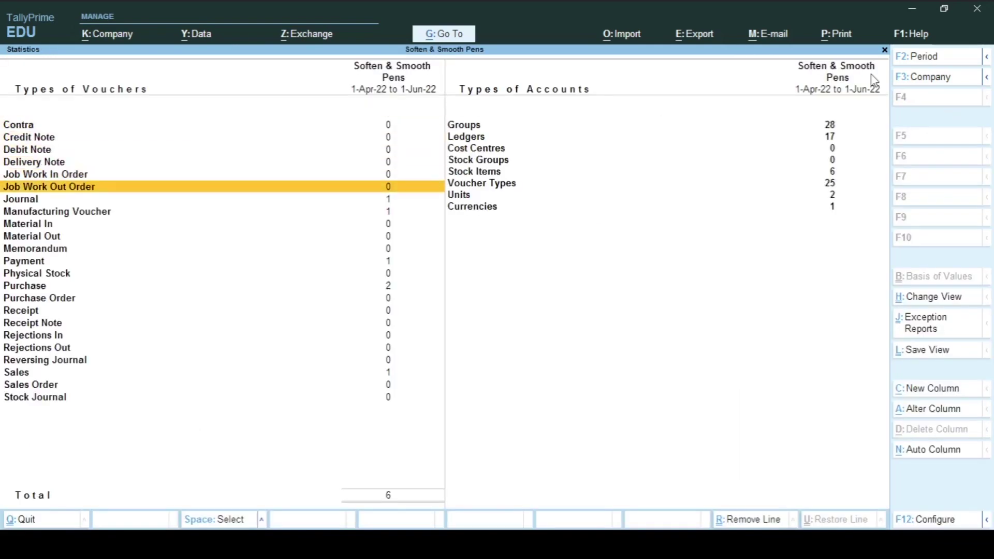
Step: Open the 31-May-22 journal voucher from the May register of Journal vouchers and accept it
{"action": "key", "text": "Down"}
{"action": "key", "text": "Return"}
{"action": "key", "text": "Up"}
{"action": "key", "text": "Return"}
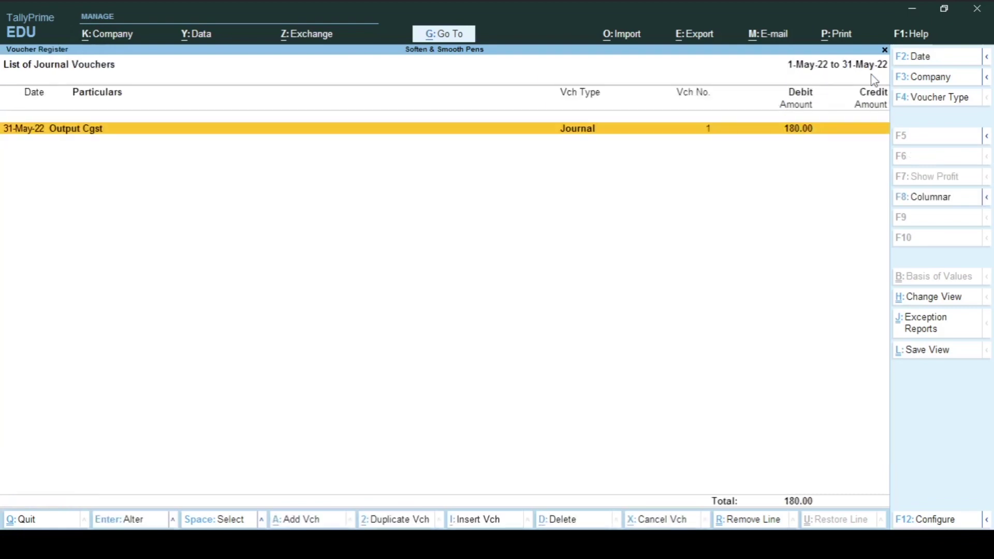
{"action": "key", "text": "Return"}
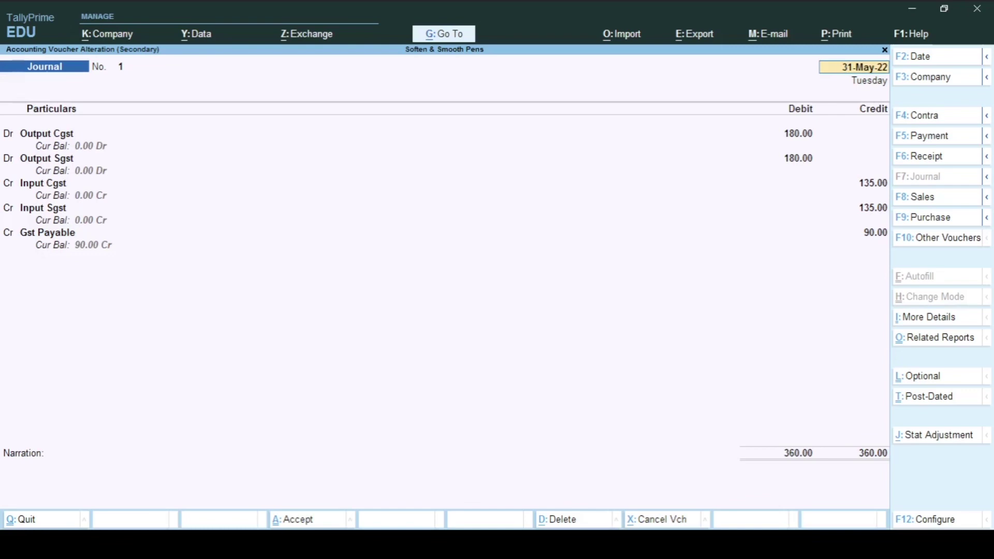
{"action": "key", "text": "ctrl+a"}
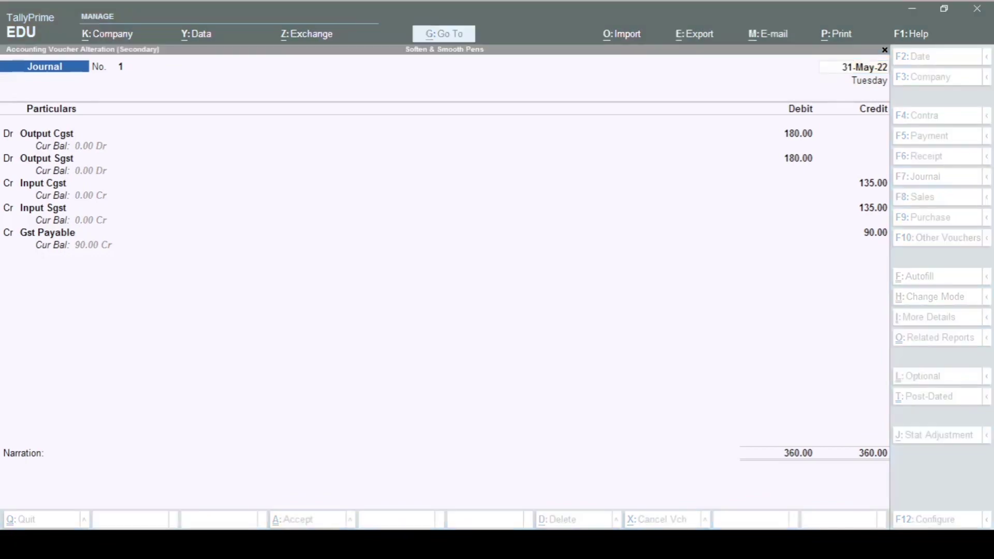